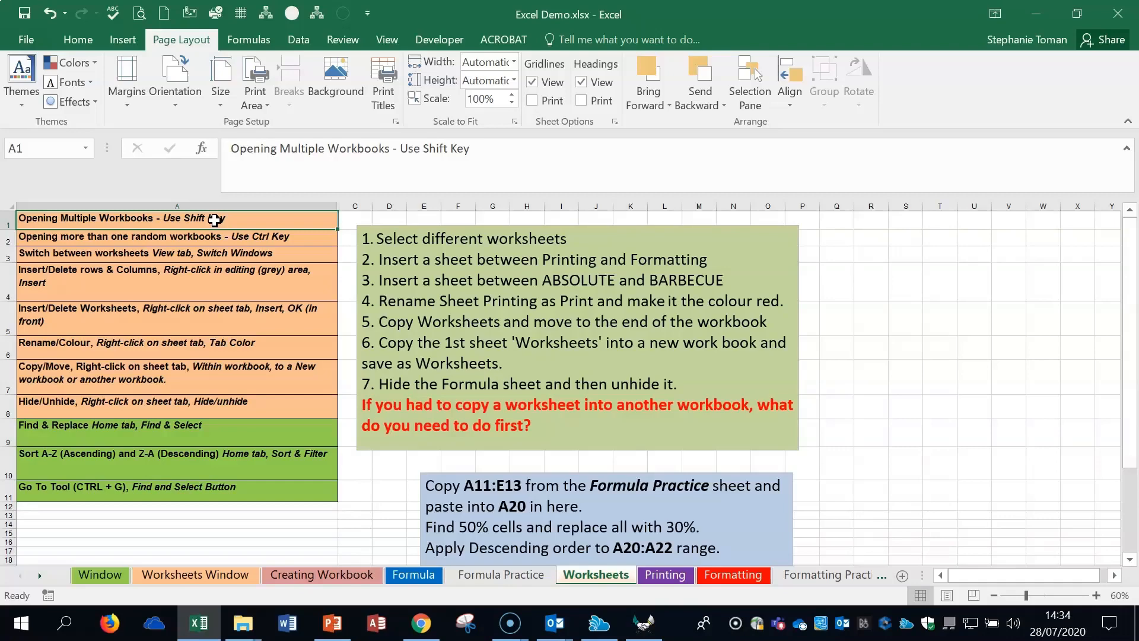
Show the list of open workbooks available through Switch Windows, and return to the Worksheets sheet
{"action": "left_click", "coordinate": [389, 40]}
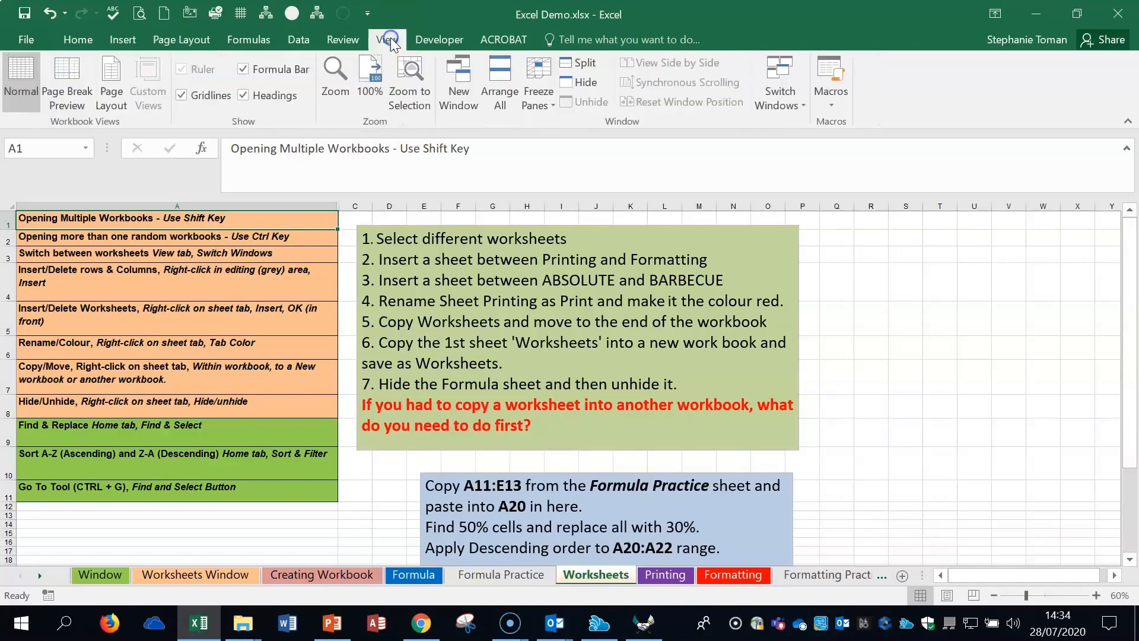
{"action": "left_click", "coordinate": [803, 107]}
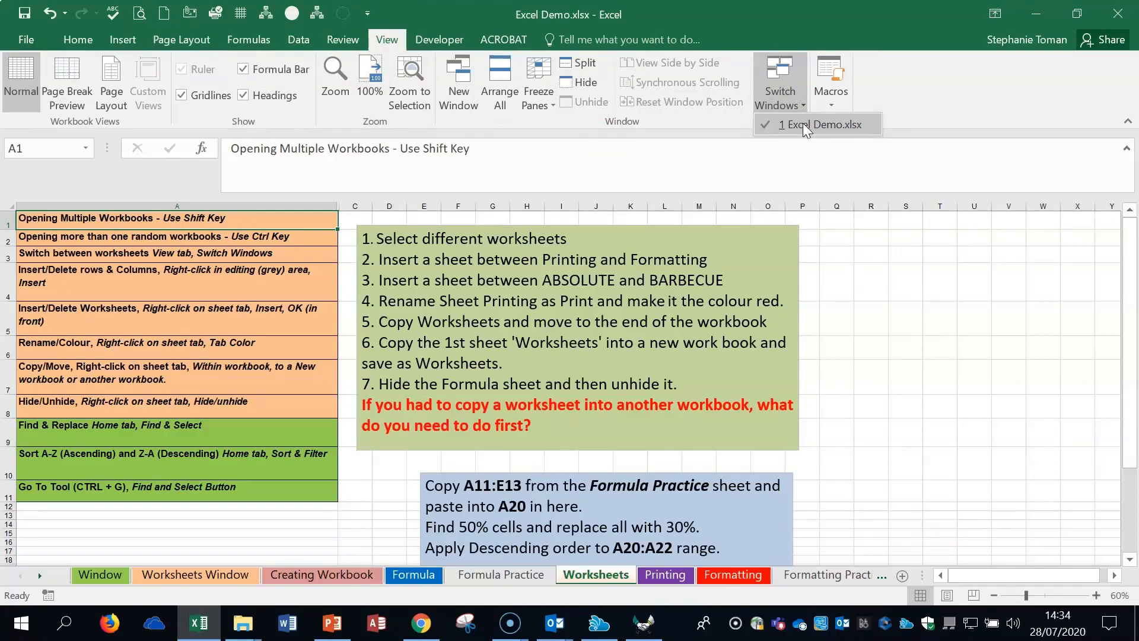
{"action": "left_click", "coordinate": [616, 578]}
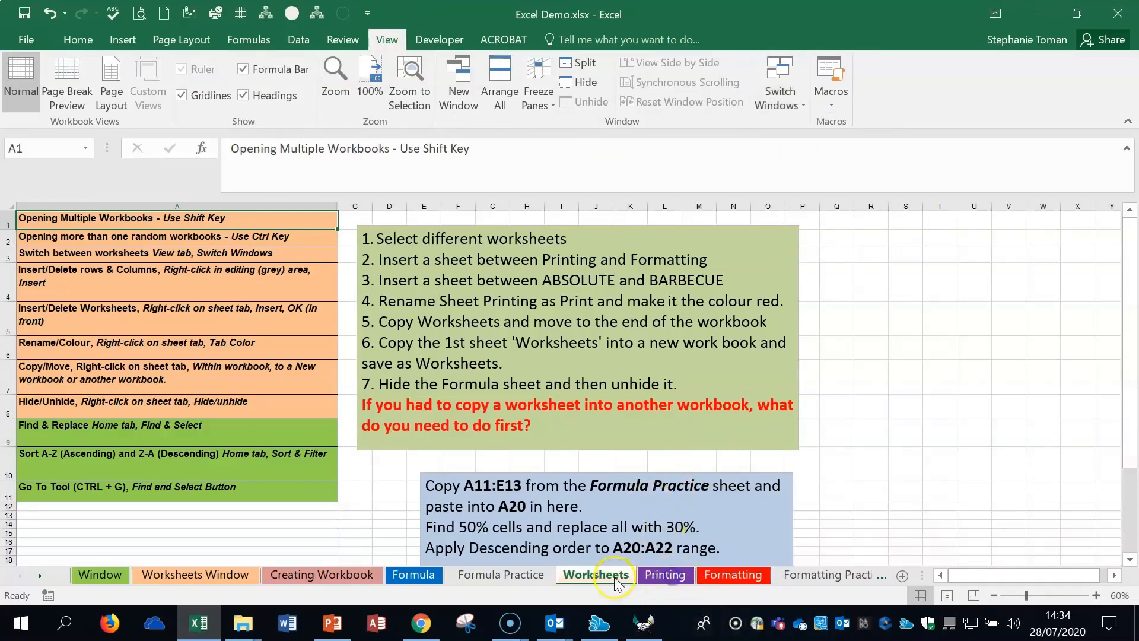
Switch back and forth between the Printing and Worksheets sheets, finishing on Worksheets
{"action": "left_click", "coordinate": [664, 577]}
{"action": "left_click", "coordinate": [603, 577]}
{"action": "left_click", "coordinate": [647, 577]}
{"action": "left_click", "coordinate": [615, 578]}
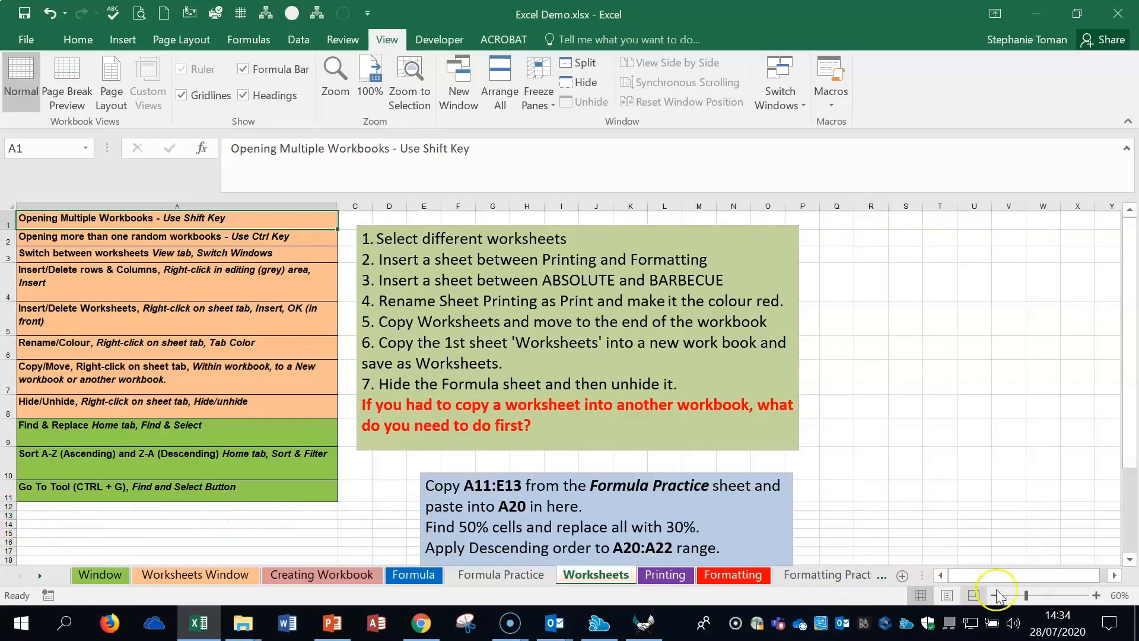
Insert a blank row above row 3 of the Worksheets sheet, and undo the insertion
{"action": "left_click", "coordinate": [1097, 595]}
{"action": "left_click", "coordinate": [1097, 595]}
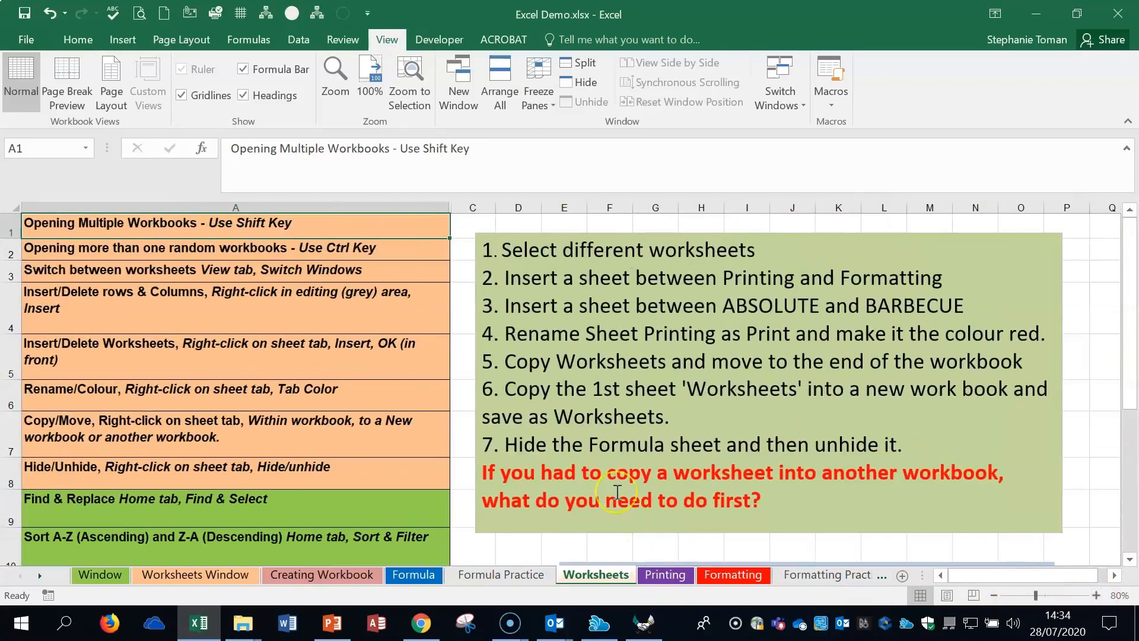
{"action": "right_click", "coordinate": [12, 272]}
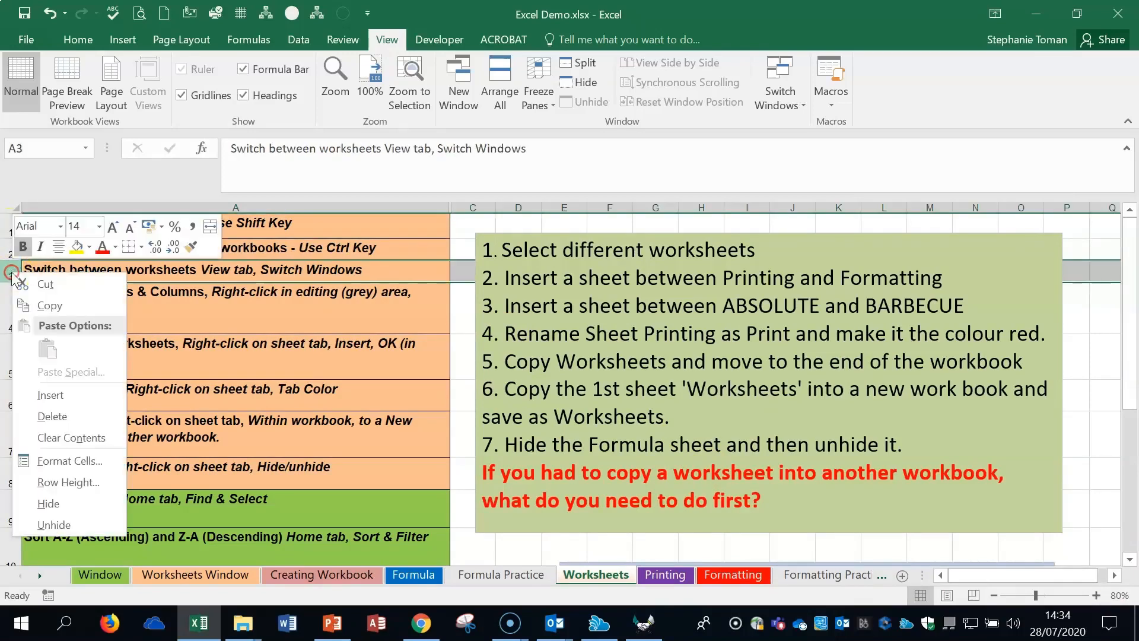
{"action": "left_click", "coordinate": [50, 395]}
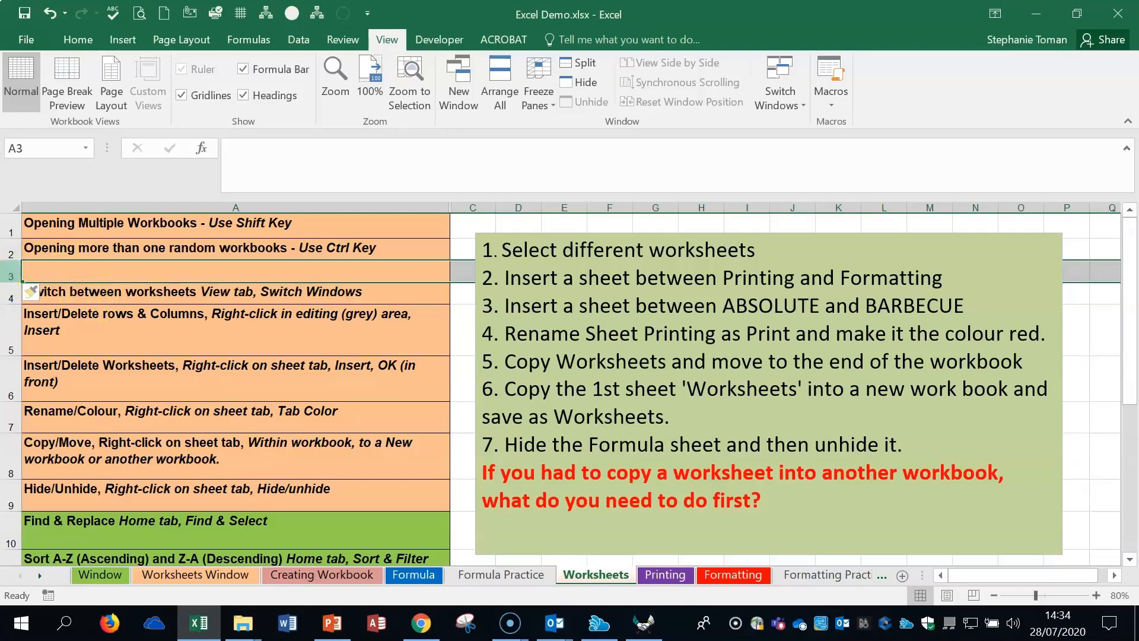
{"action": "left_click", "coordinate": [50, 13]}
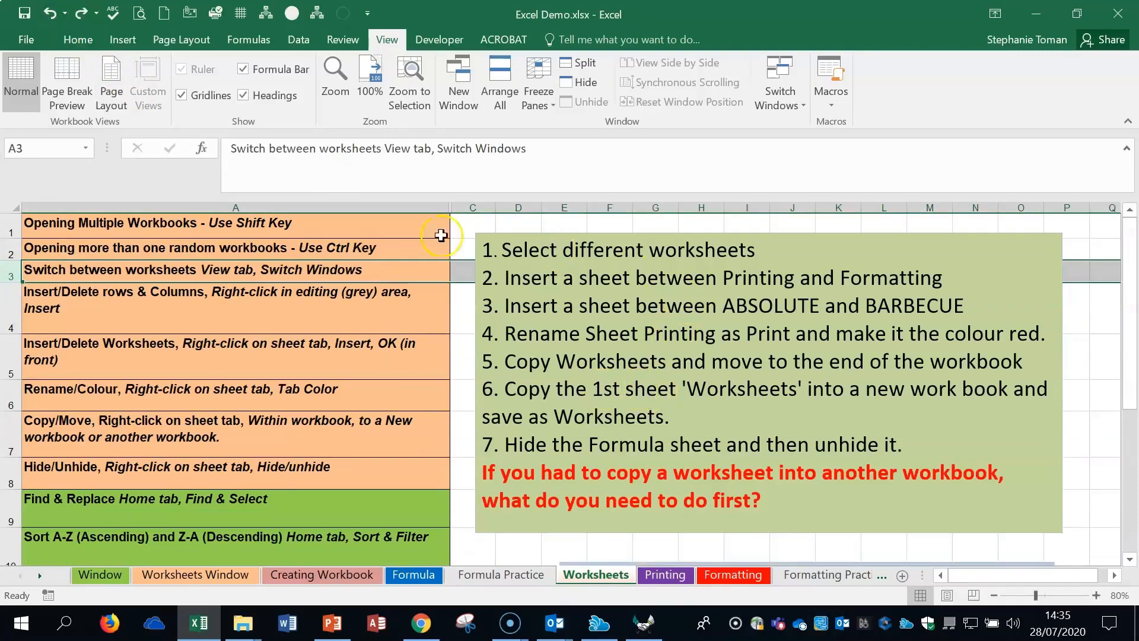
Insert a blank column before column A and undo it, doing this twice
{"action": "left_click", "coordinate": [238, 205]}
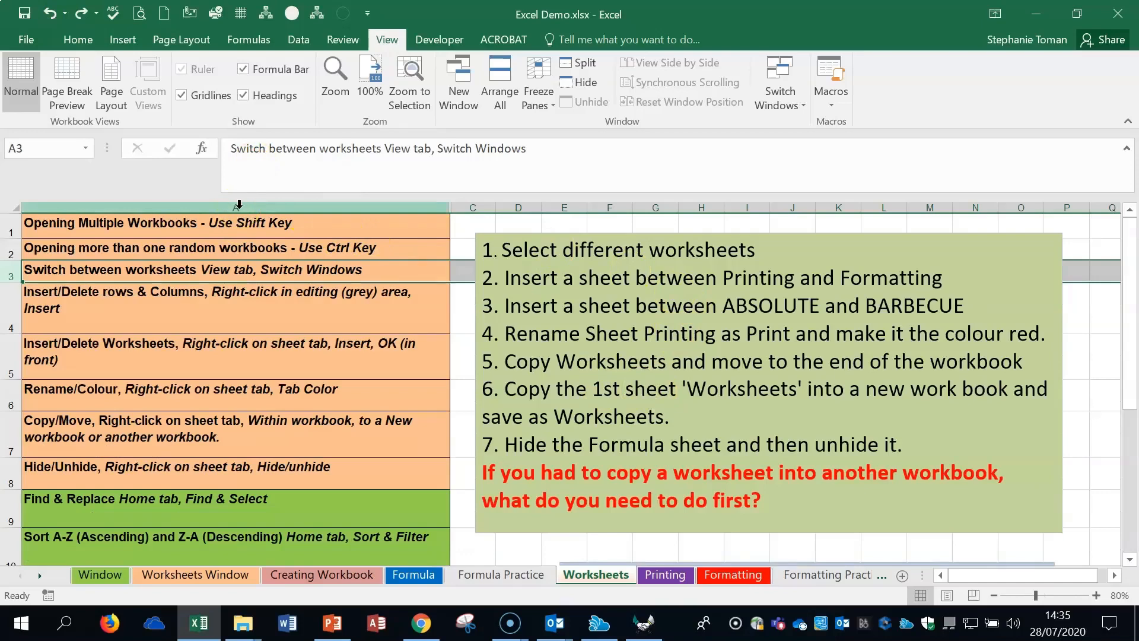
{"action": "right_click", "coordinate": [238, 205]}
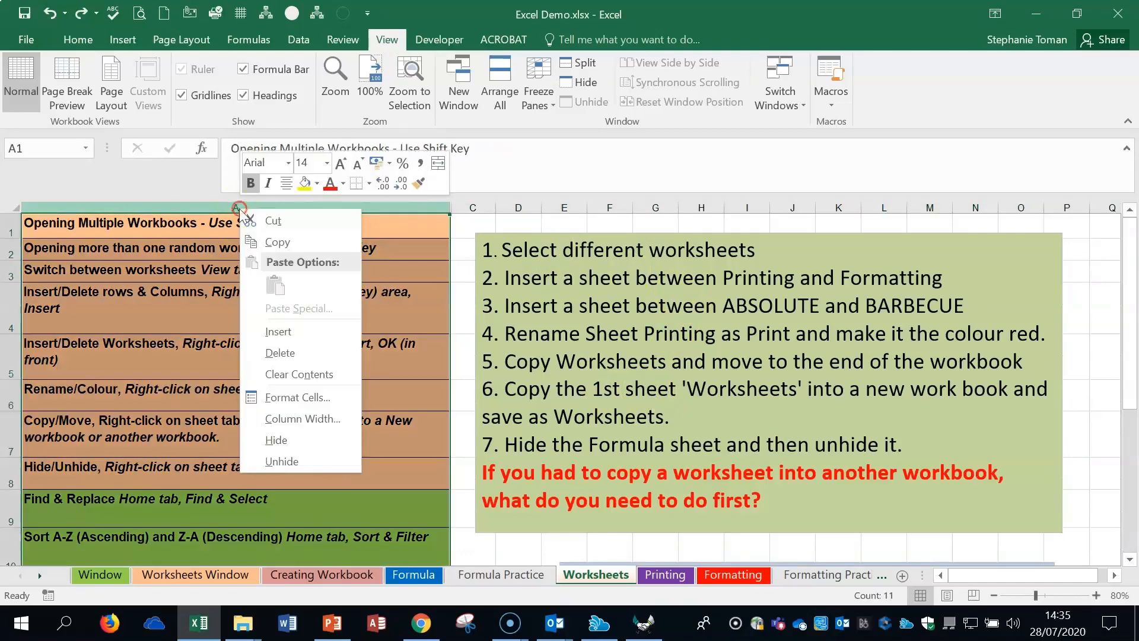
{"action": "left_click", "coordinate": [305, 331]}
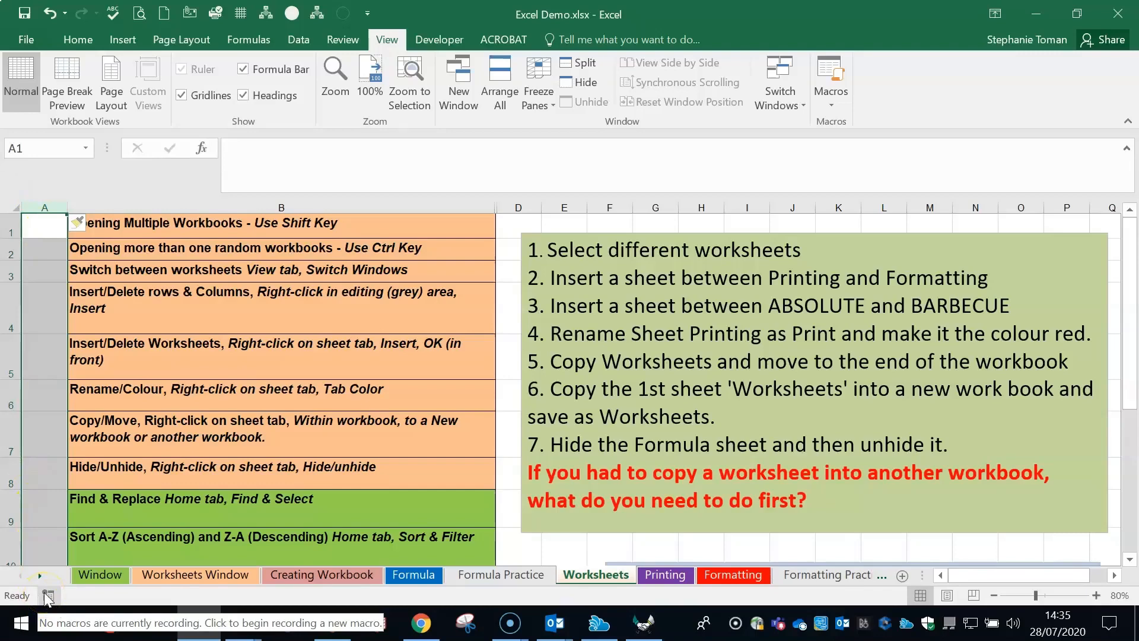
{"action": "left_click", "coordinate": [50, 13]}
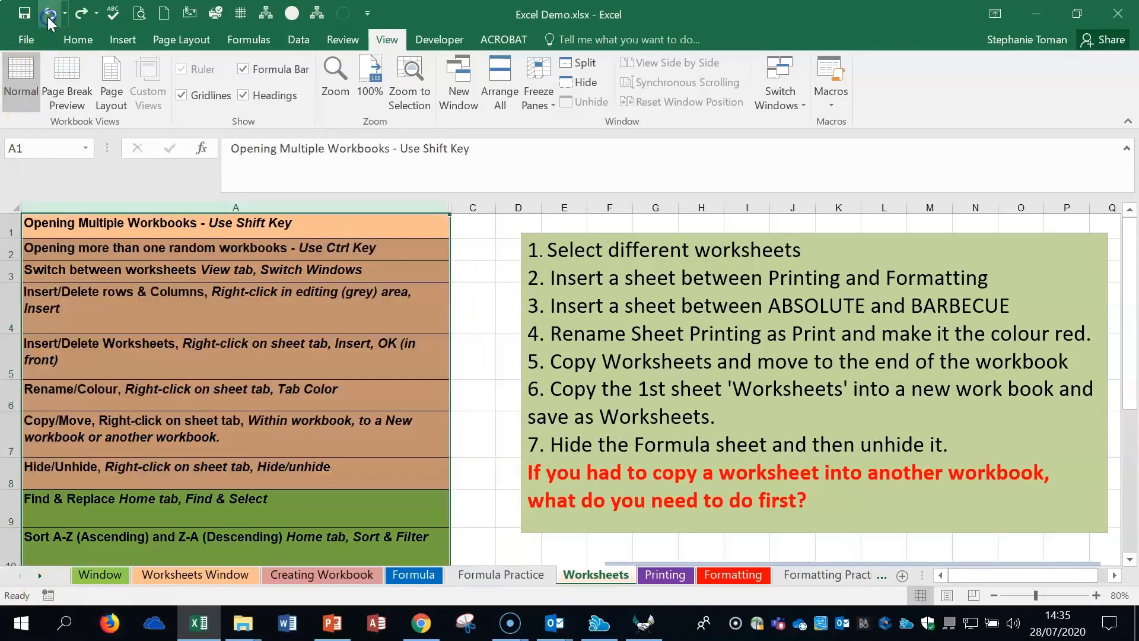
{"action": "right_click", "coordinate": [205, 207]}
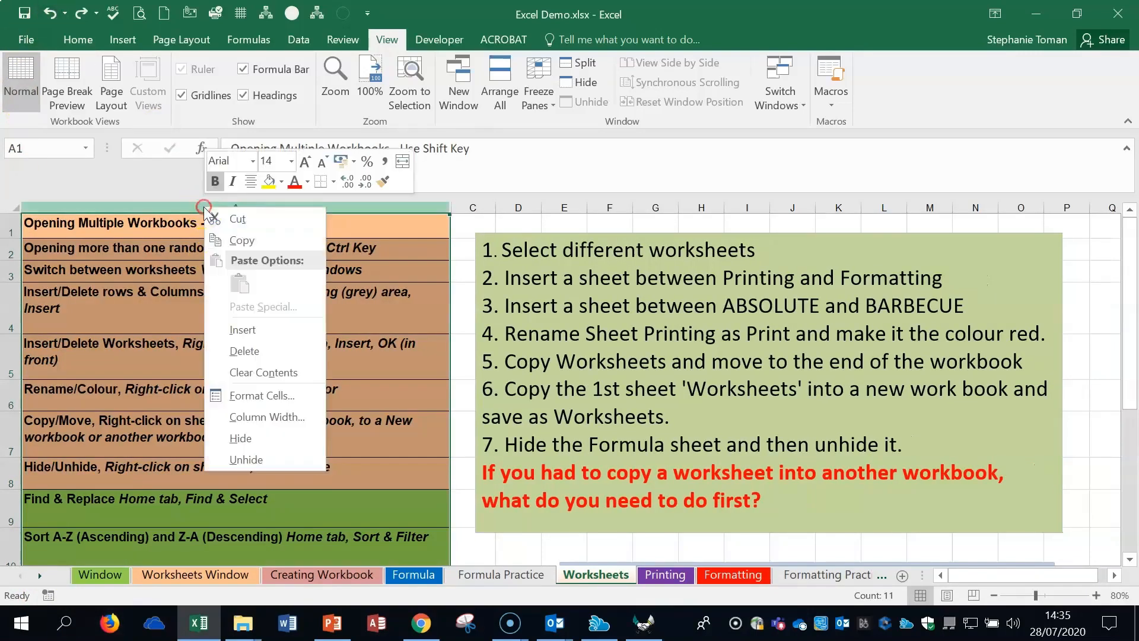
{"action": "left_click", "coordinate": [267, 330]}
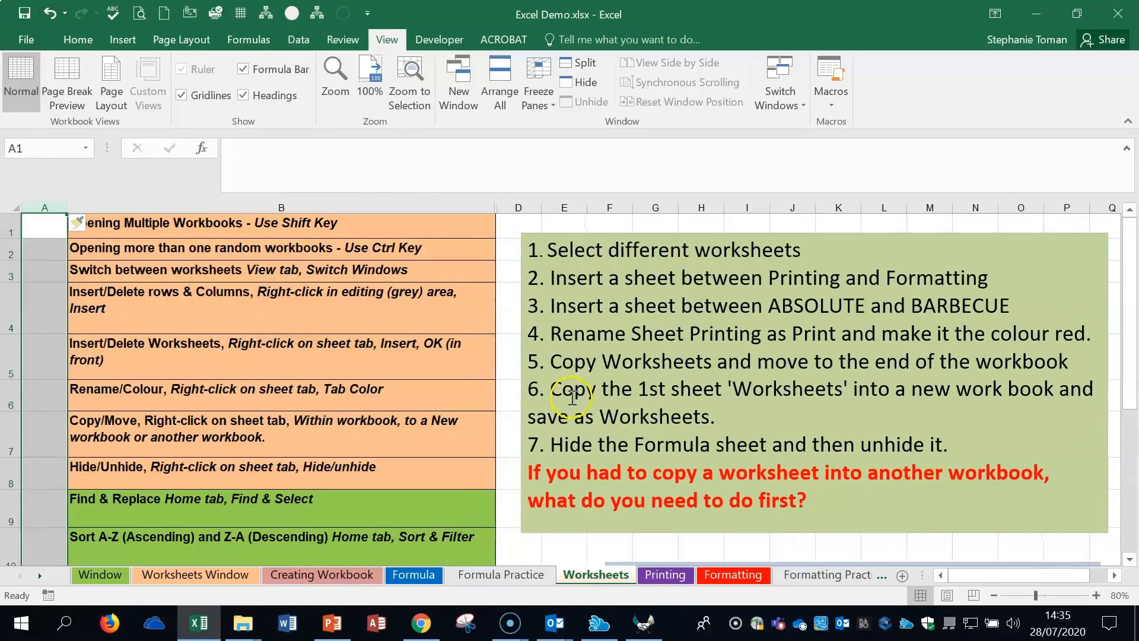
{"action": "left_click", "coordinate": [46, 14]}
Insert a blank row above row 4, undo the insertion, and select cell A4
{"action": "left_click", "coordinate": [12, 309]}
{"action": "right_click", "coordinate": [13, 311]}
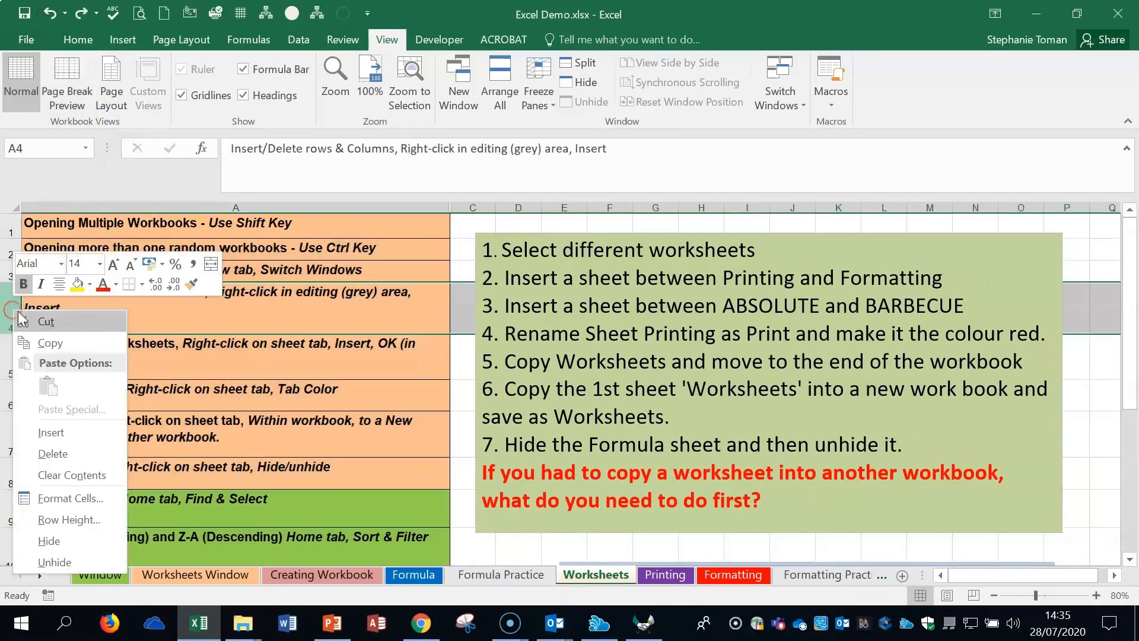
{"action": "left_click", "coordinate": [52, 431]}
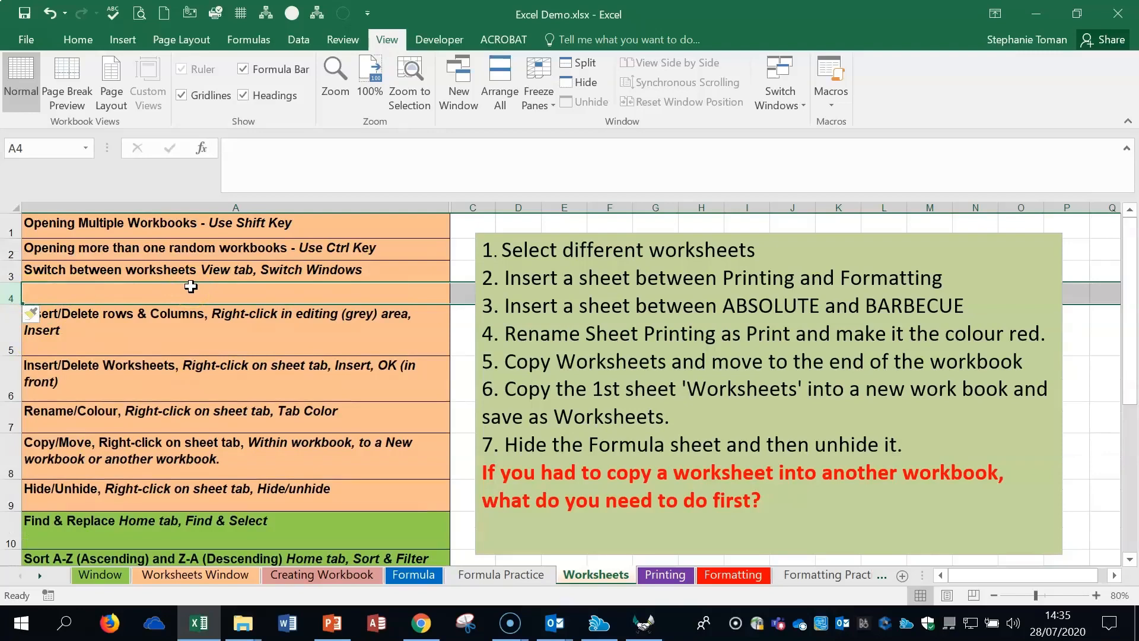
{"action": "left_click", "coordinate": [51, 17]}
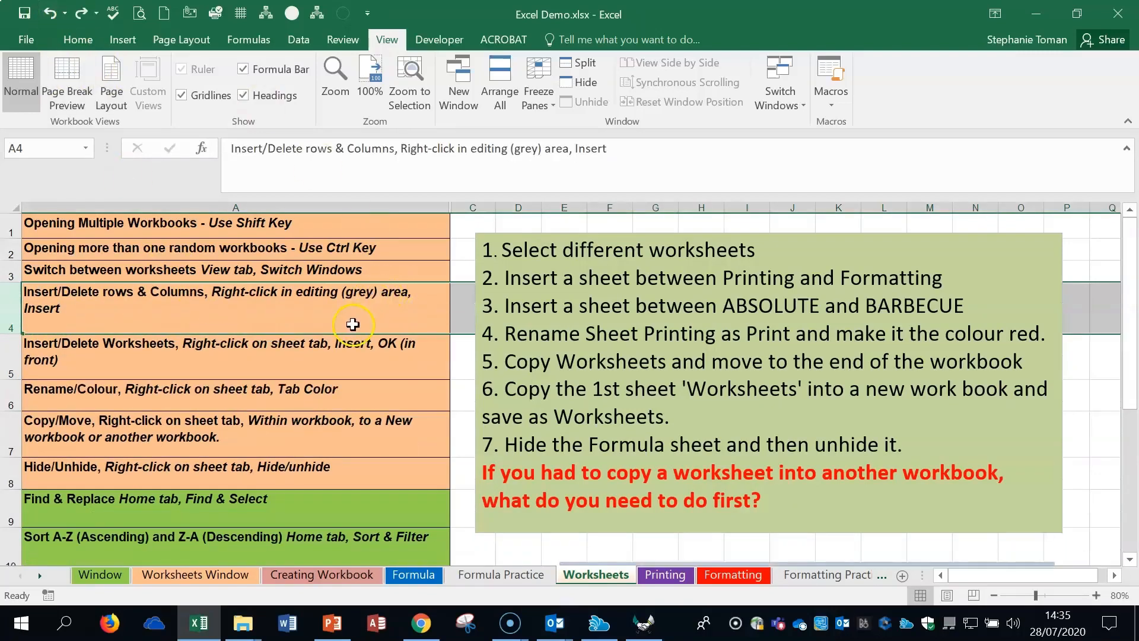
{"action": "left_click", "coordinate": [351, 310]}
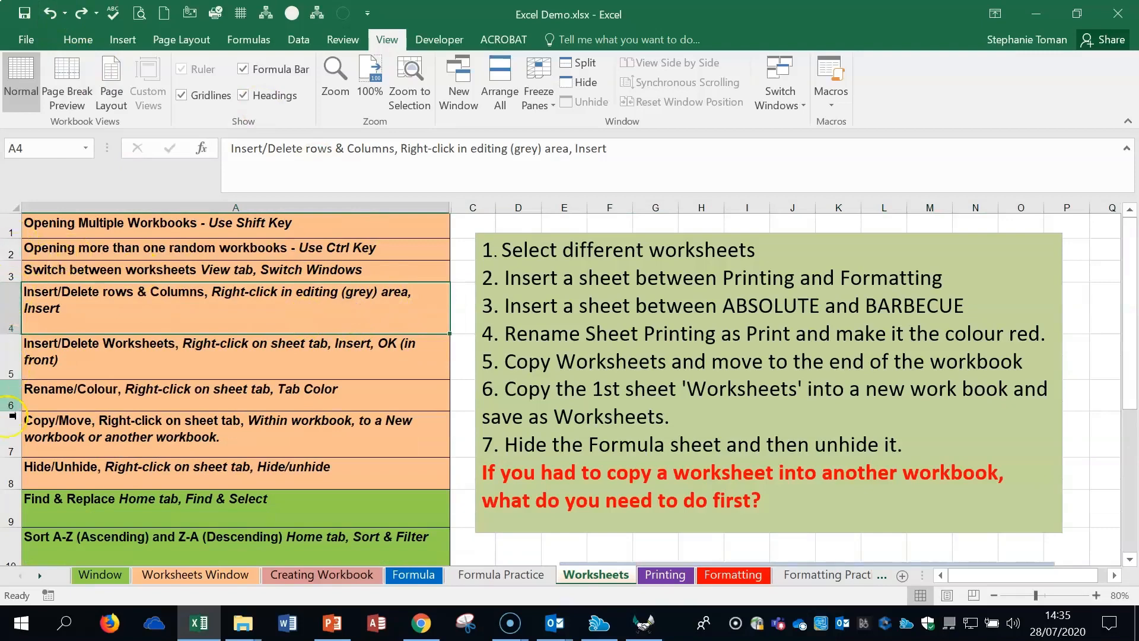
Insert a new worksheet in front of the Formula Practice sheet, and delete the new sheet
{"action": "left_click", "coordinate": [186, 365]}
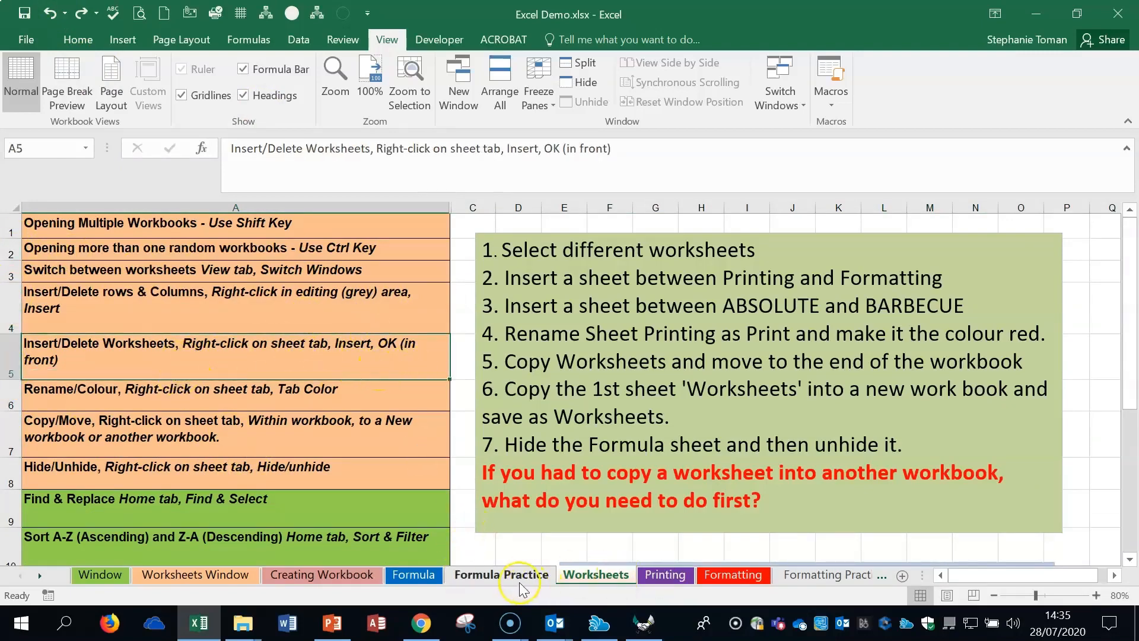
{"action": "right_click", "coordinate": [501, 578]}
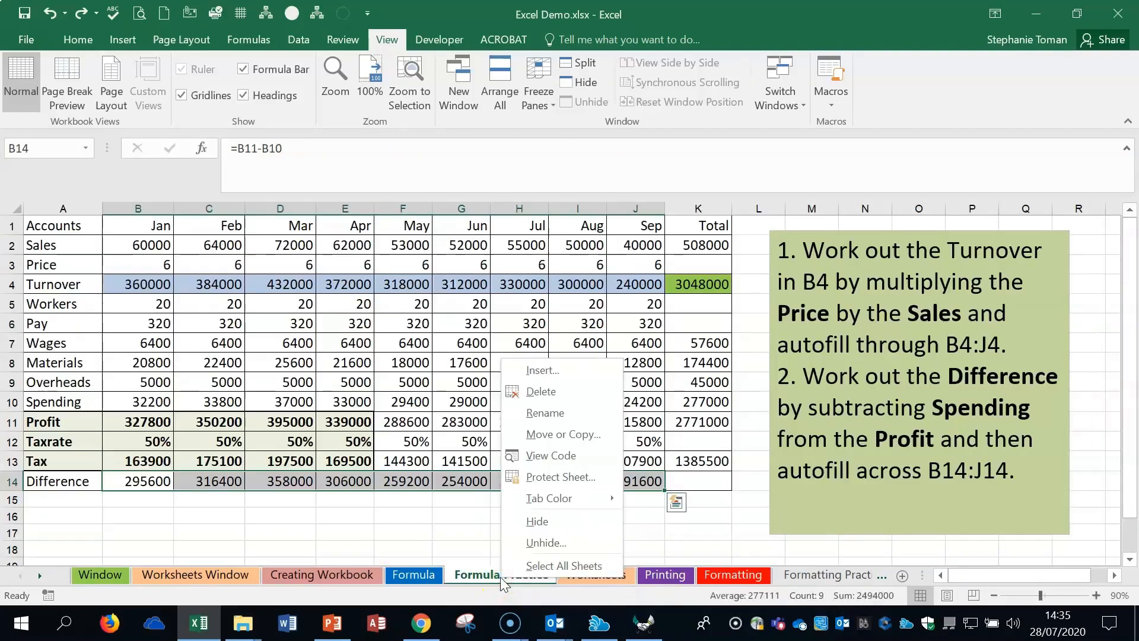
{"action": "left_click", "coordinate": [540, 370]}
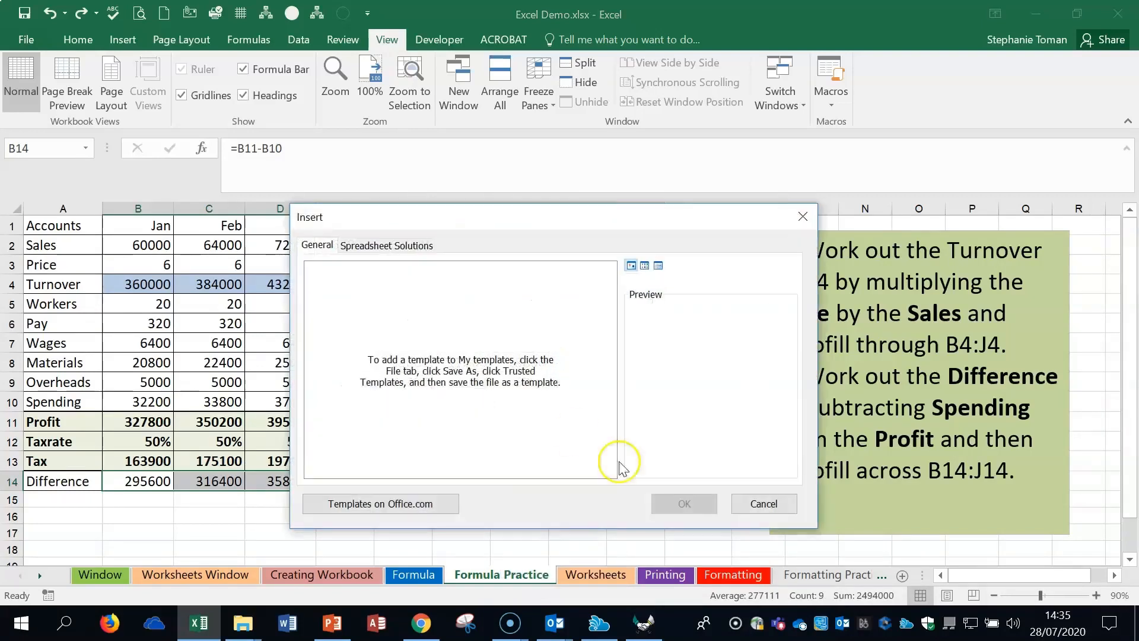
{"action": "left_click", "coordinate": [684, 504]}
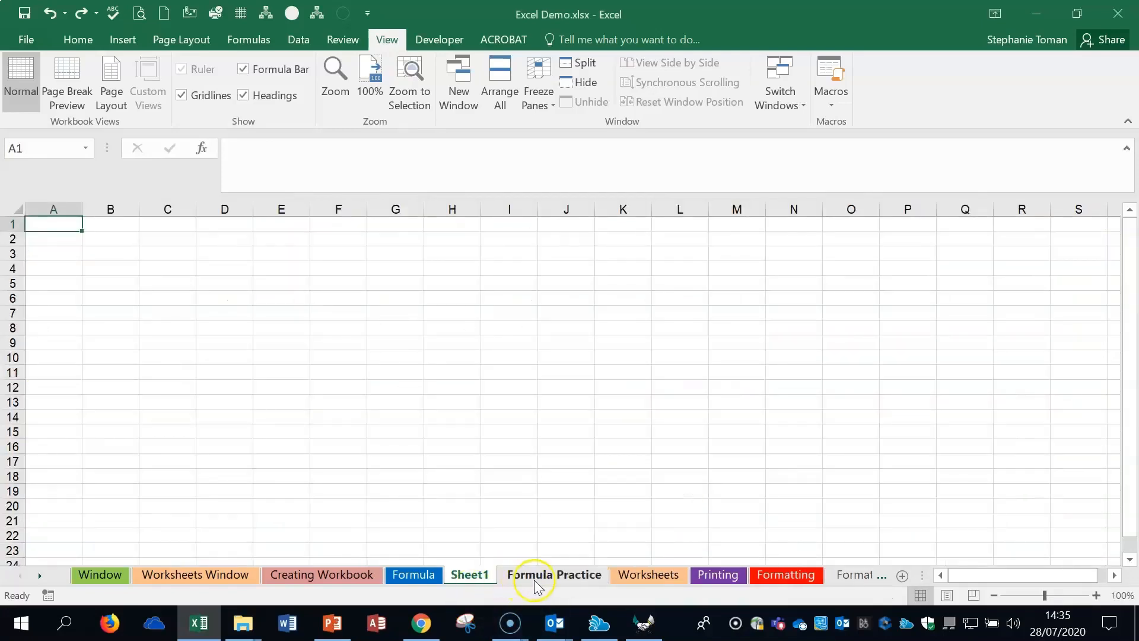
{"action": "right_click", "coordinate": [470, 575]}
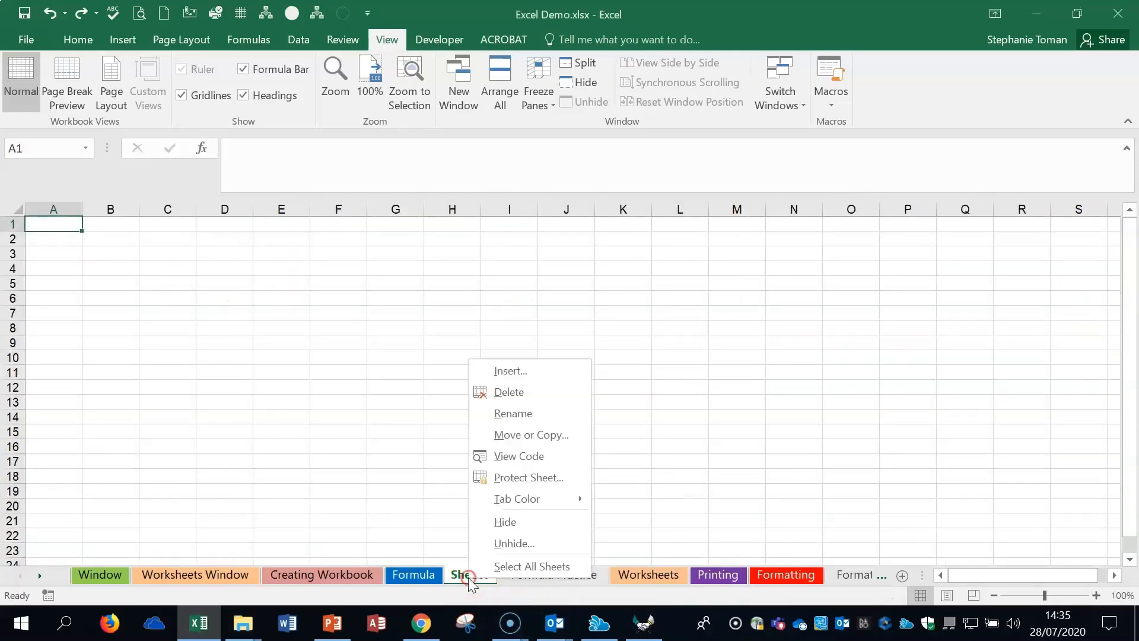
{"action": "left_click", "coordinate": [504, 391]}
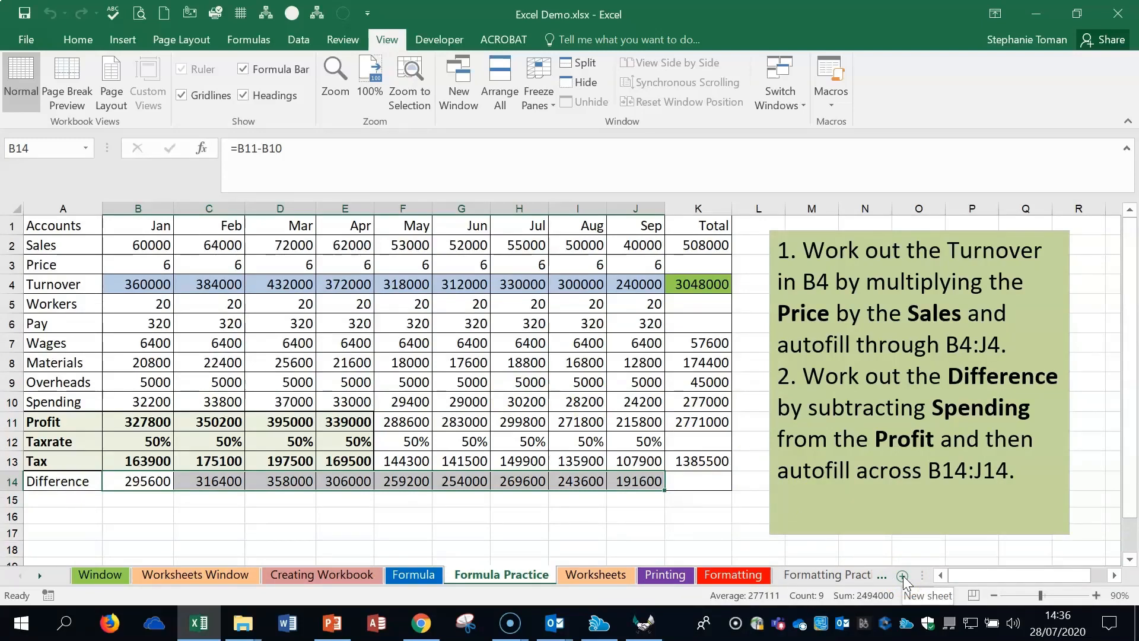
Add another blank worksheet directly before Formula Practice, and delete that sheet again
{"action": "left_click", "coordinate": [521, 578]}
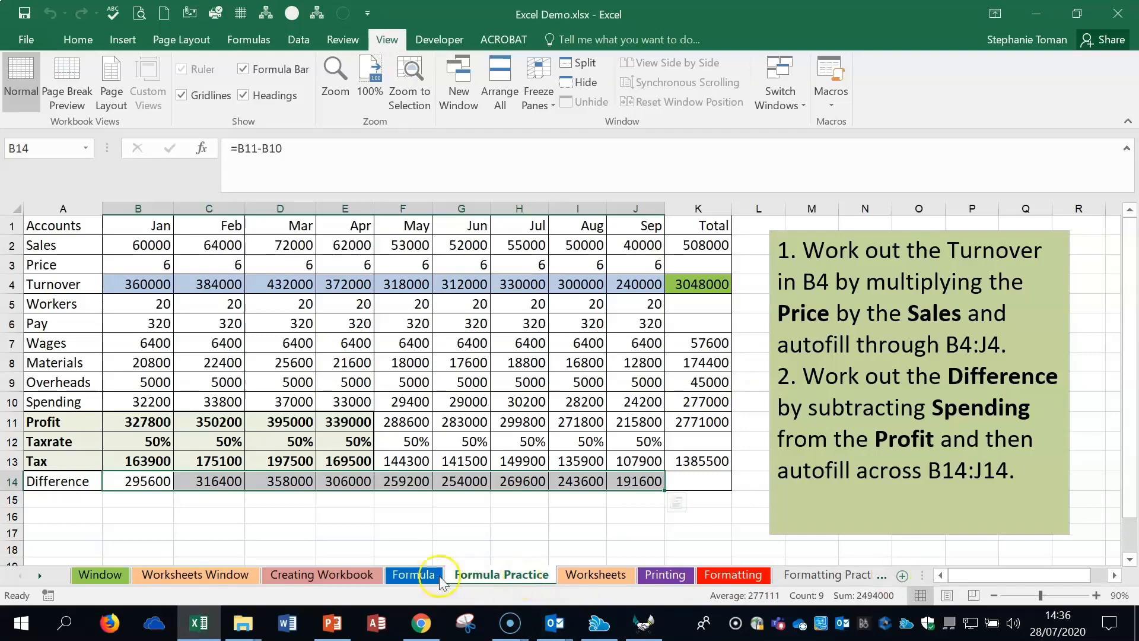
{"action": "right_click", "coordinate": [509, 589]}
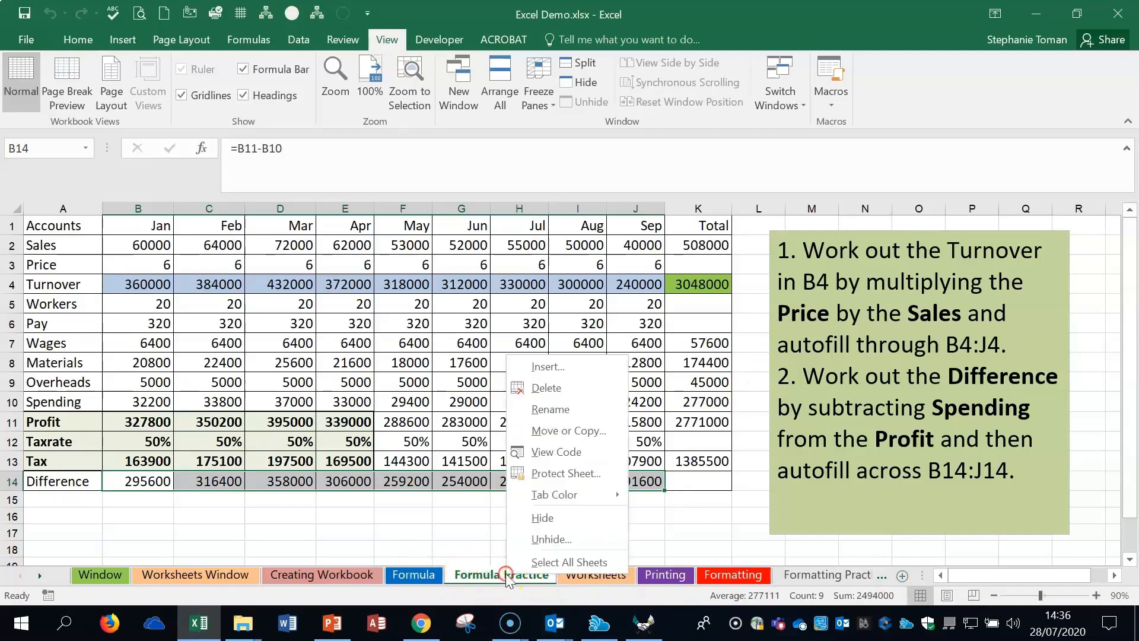
{"action": "left_click", "coordinate": [570, 368]}
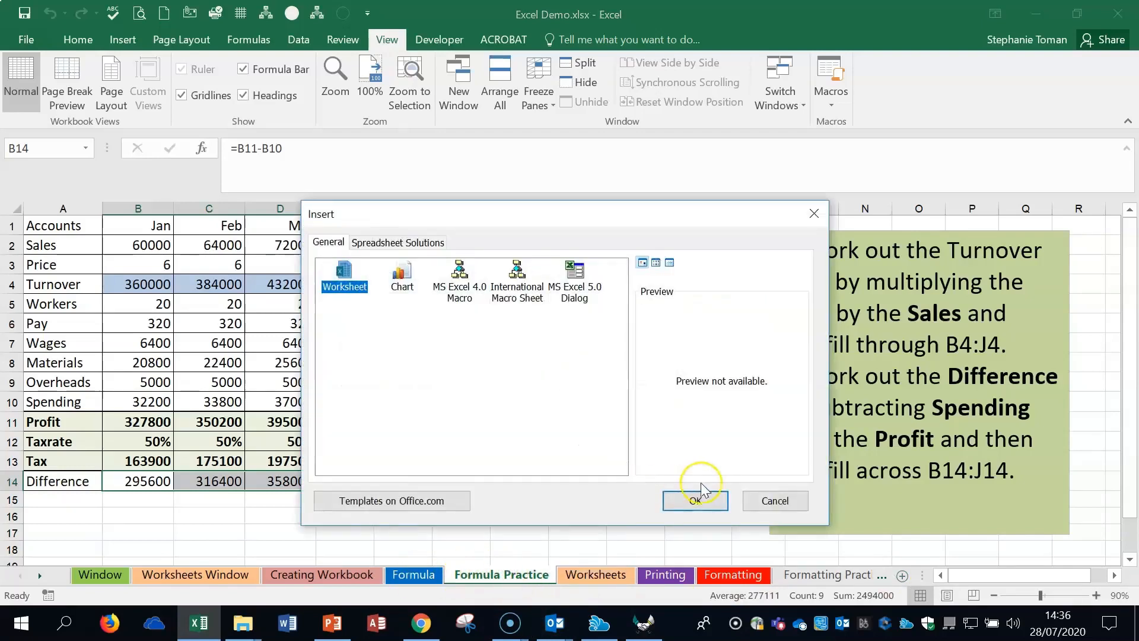
{"action": "left_click", "coordinate": [695, 501]}
{"action": "right_click", "coordinate": [468, 575]}
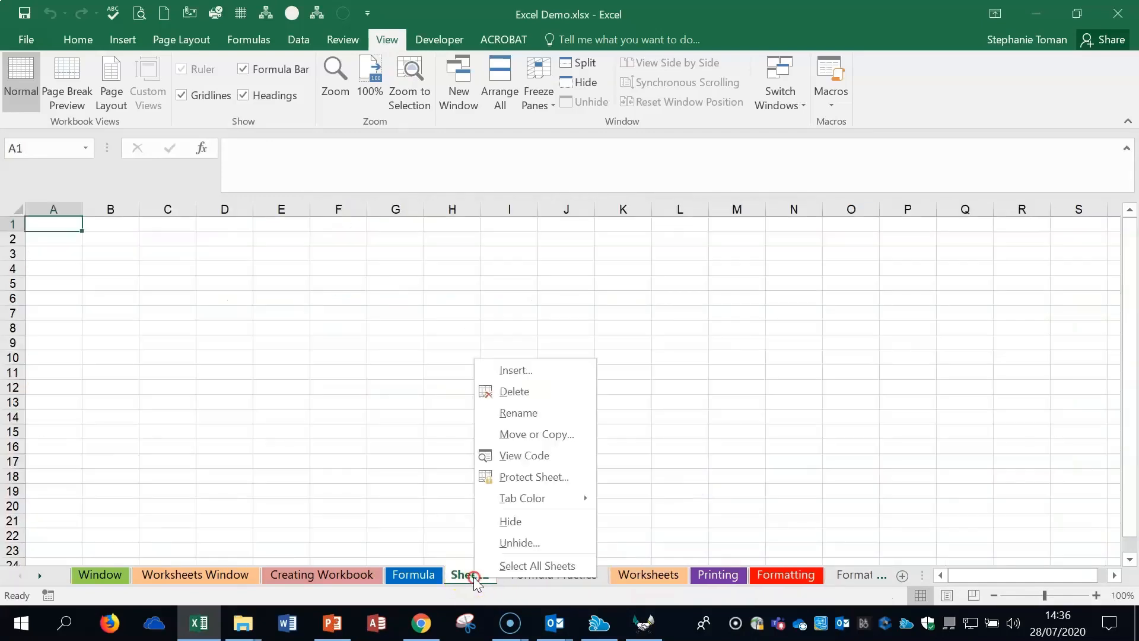
{"action": "left_click", "coordinate": [543, 391]}
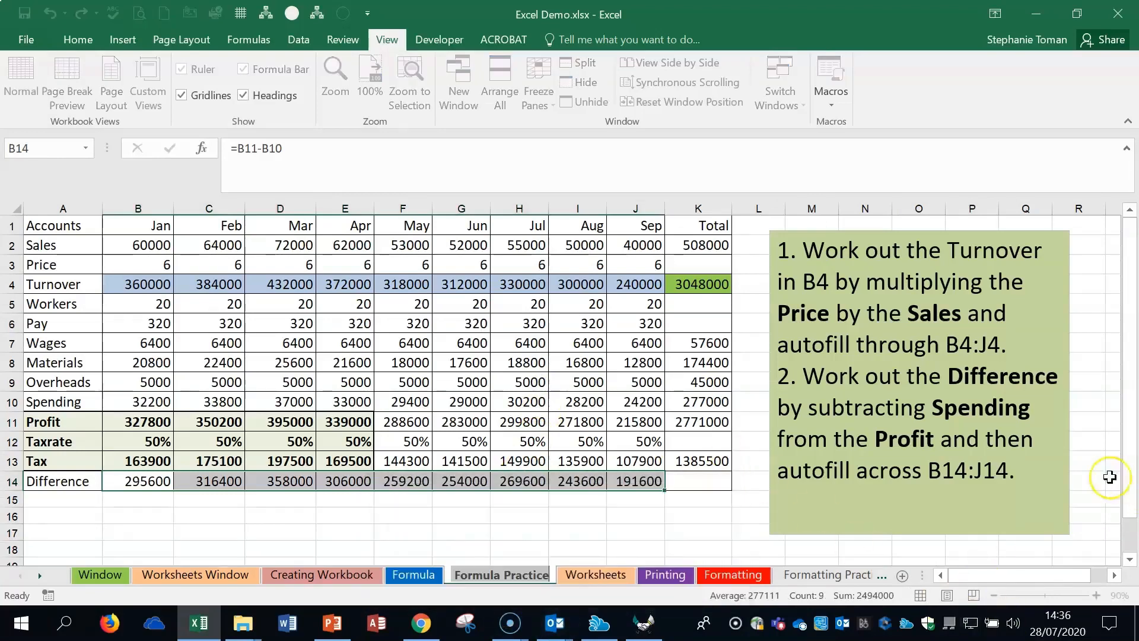
Edit the Formula Practice sheet's name by adding extra "f" letters before "Practice", remove them, and leave name editing
{"action": "left_click", "coordinate": [503, 575]}
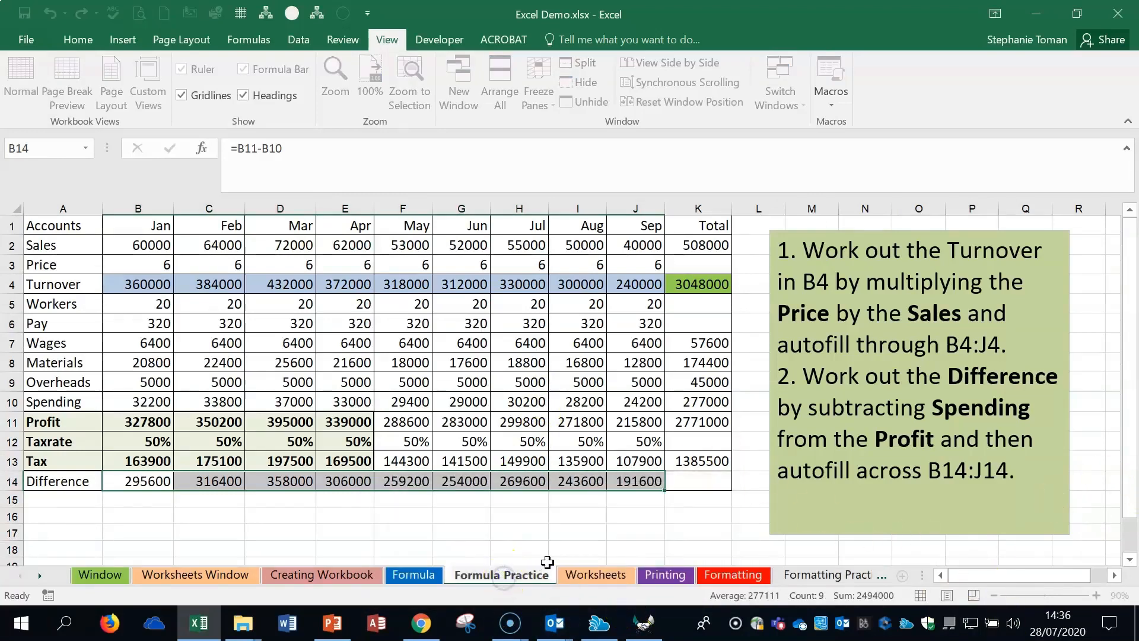
{"action": "type", "text": "fff"}
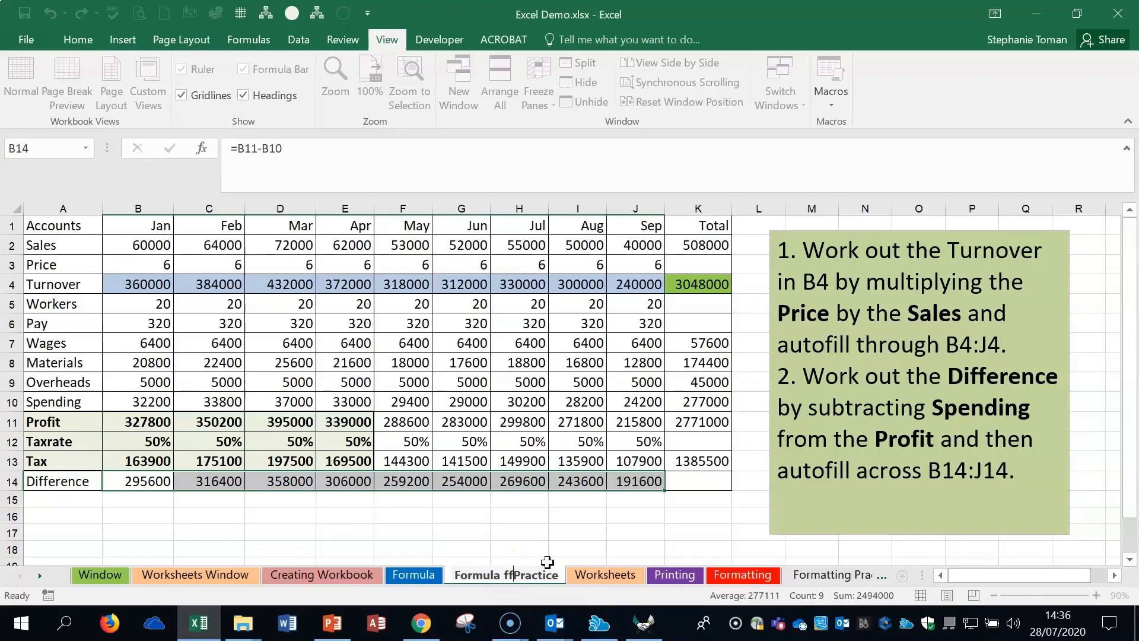
{"action": "key", "text": "BackSpace"}
{"action": "key", "text": "BackSpace"}
{"action": "key", "text": "BackSpace"}
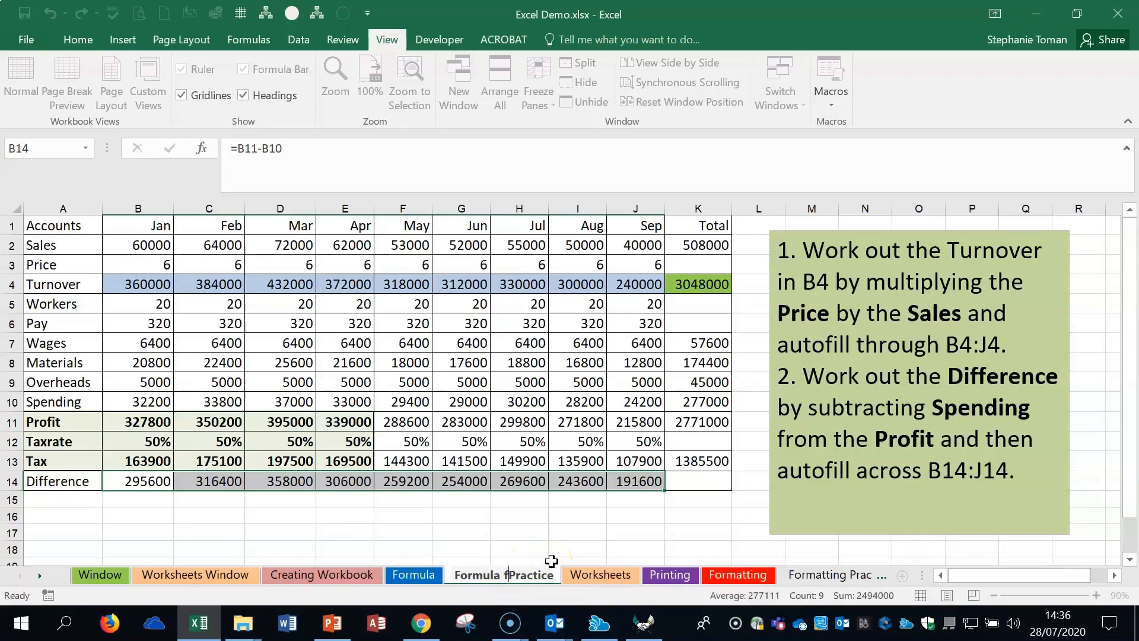
{"action": "left_click", "coordinate": [514, 516]}
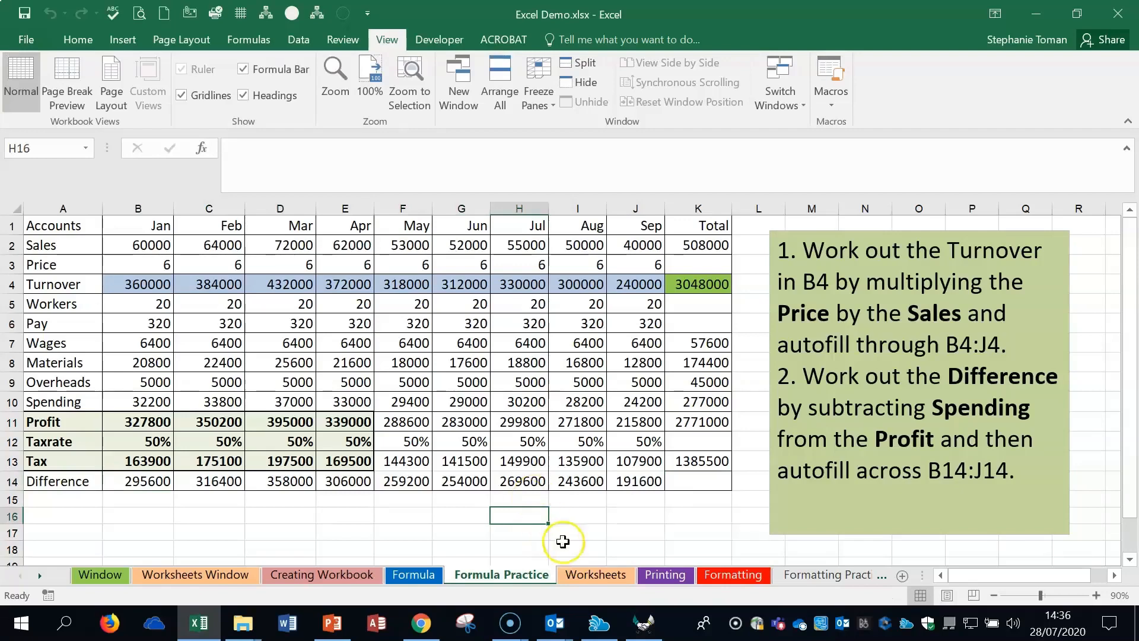
View the tab colour options for the Formula Practice sheet, and close them without choosing a colour
{"action": "left_click", "coordinate": [596, 575]}
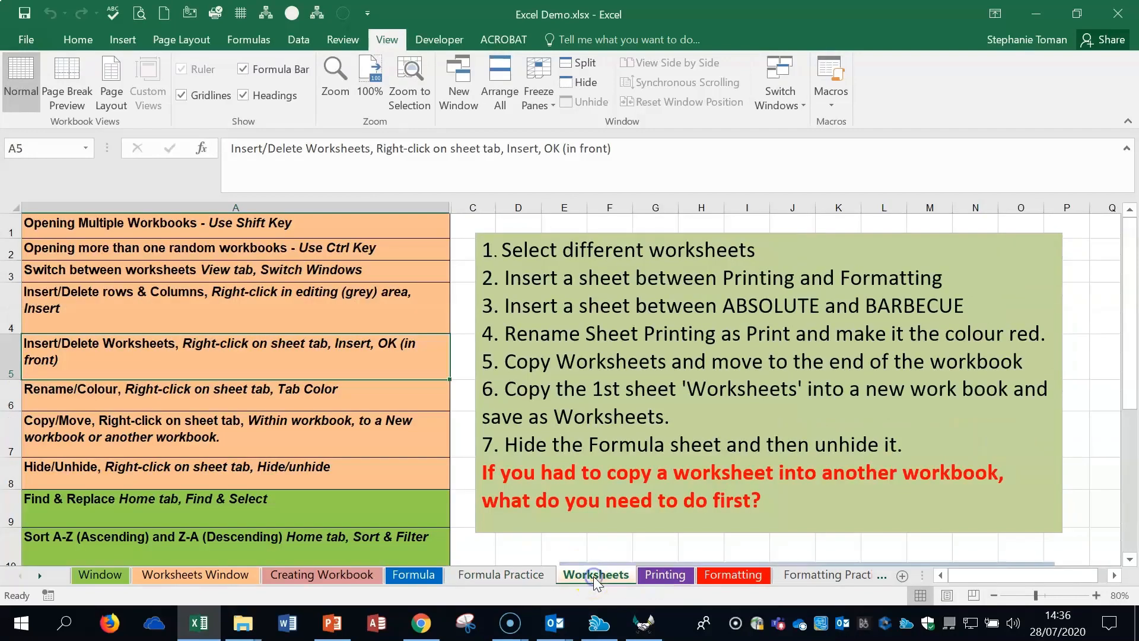
{"action": "right_click", "coordinate": [504, 574]}
{"action": "mouse_move", "coordinate": [576, 501]}
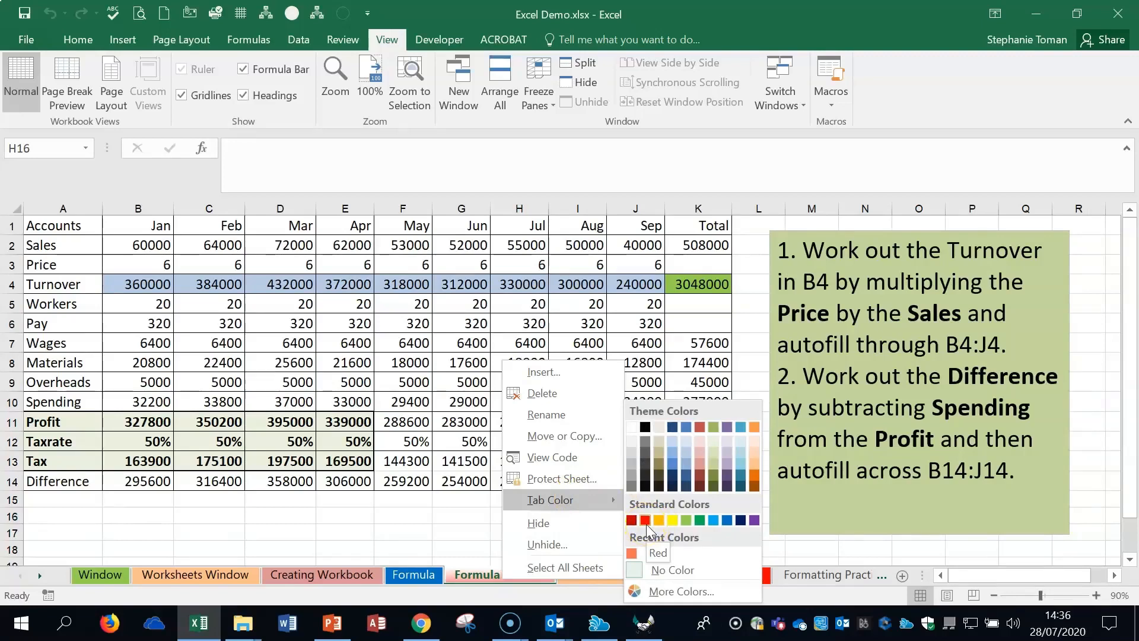
{"action": "left_click", "coordinate": [480, 578]}
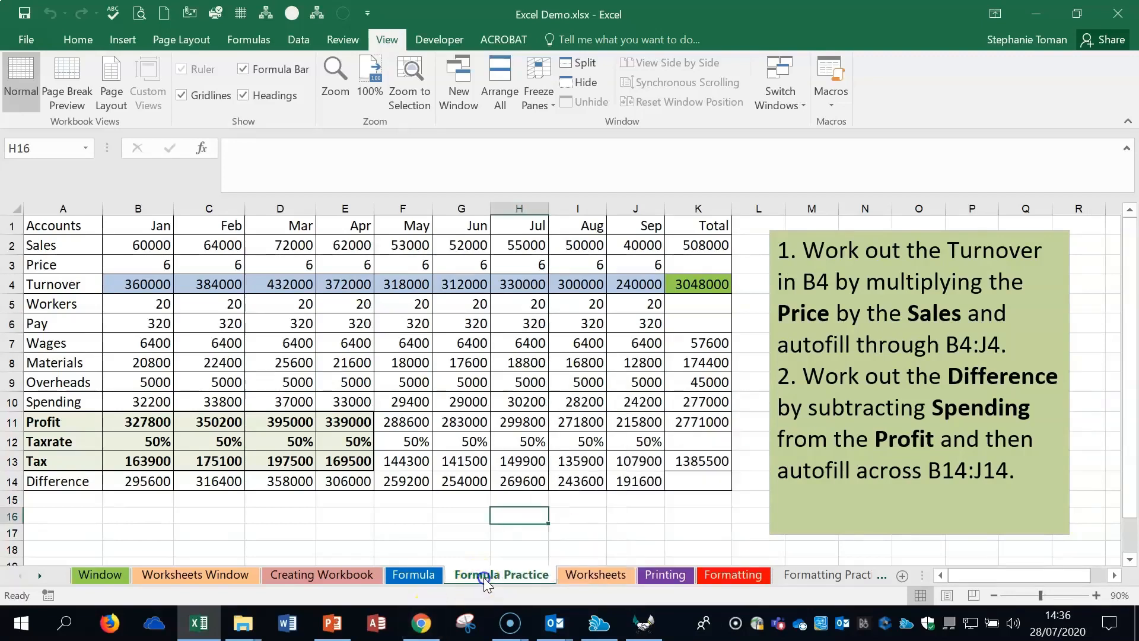
Return to the Worksheets sheet, select the Rename/Colour note in A6, and end on the Copy/Move note in A7
{"action": "left_click", "coordinate": [582, 579]}
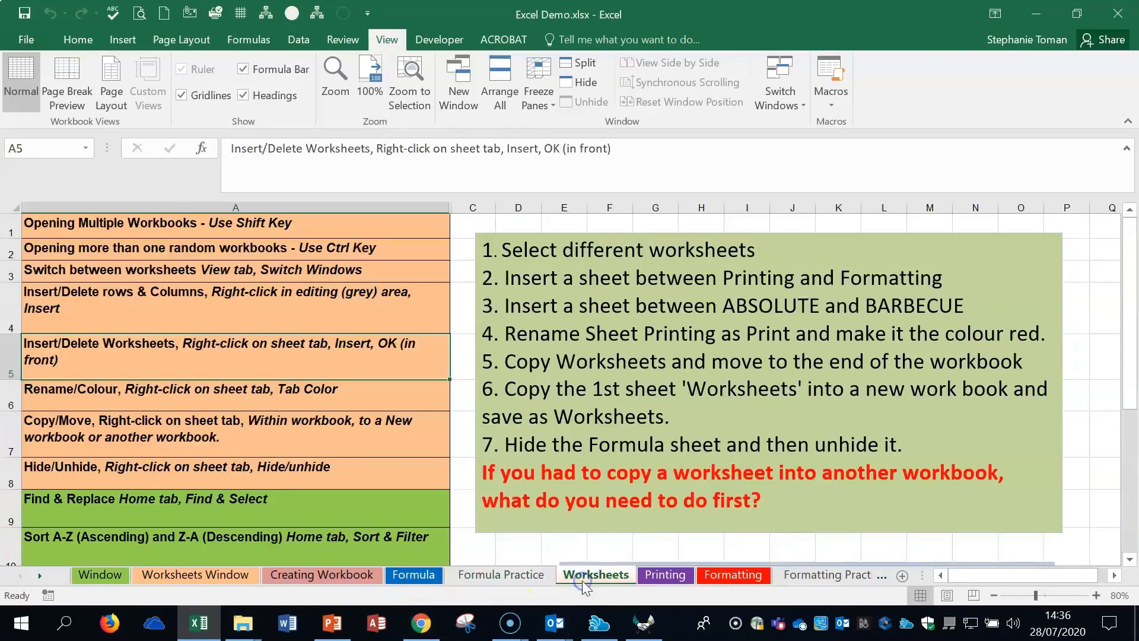
{"action": "left_click", "coordinate": [220, 396]}
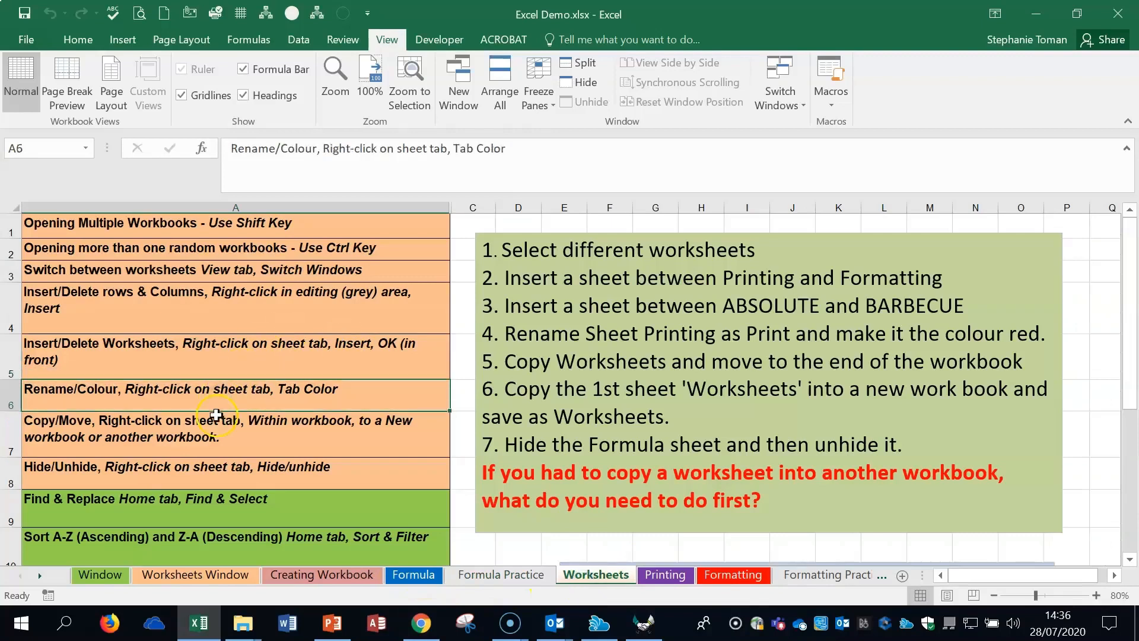
{"action": "left_click", "coordinate": [214, 437]}
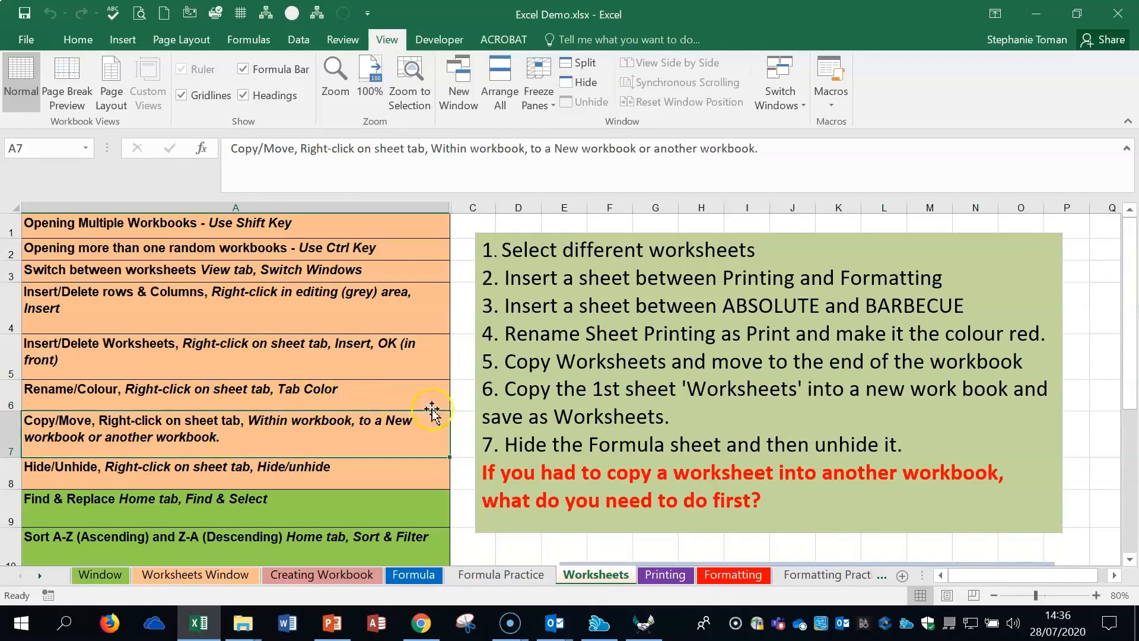
{"action": "left_click", "coordinate": [255, 422]}
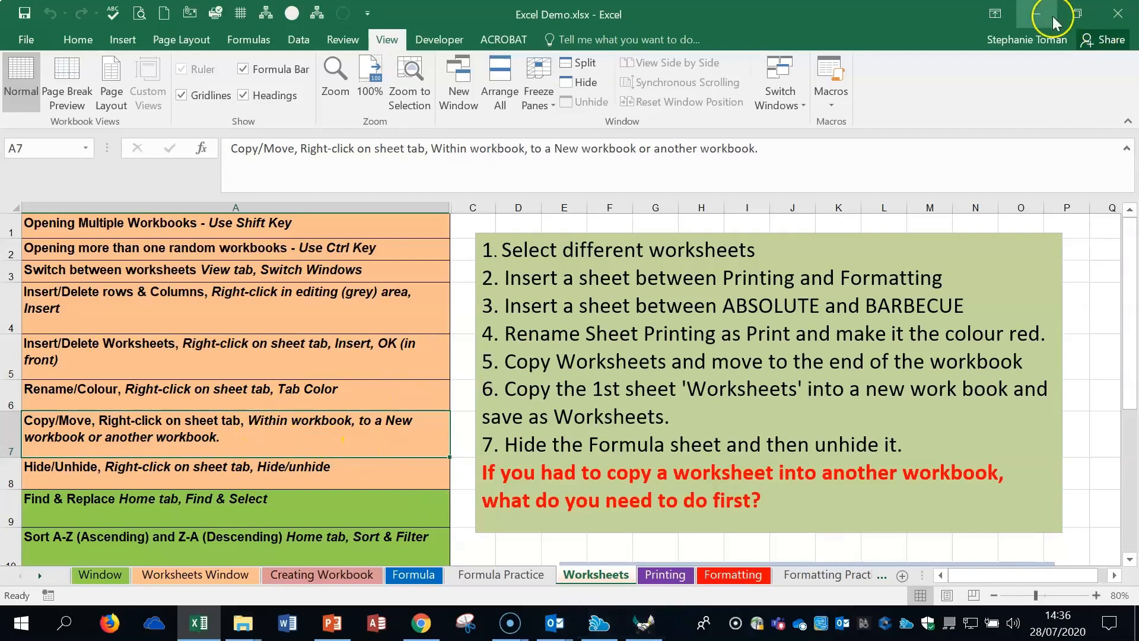
Open Linked Demo Chart.xlsx from the Excel Lecture Materials folder, and switch back to the Excel Demo.xlsx window
{"action": "left_click", "coordinate": [1034, 13]}
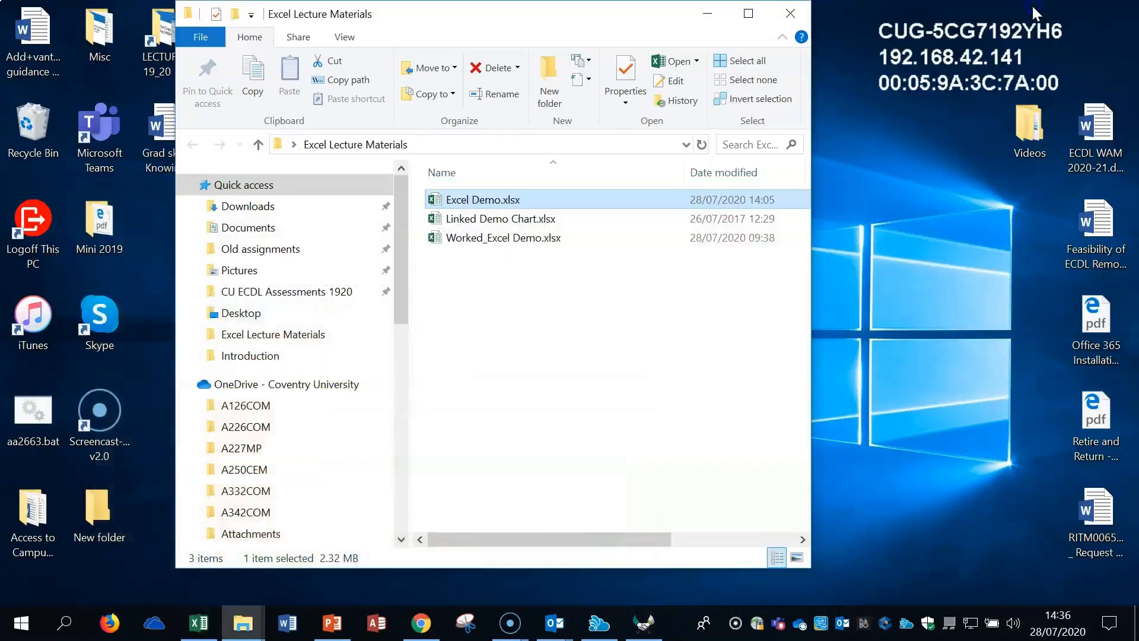
{"action": "double_click", "coordinate": [495, 225]}
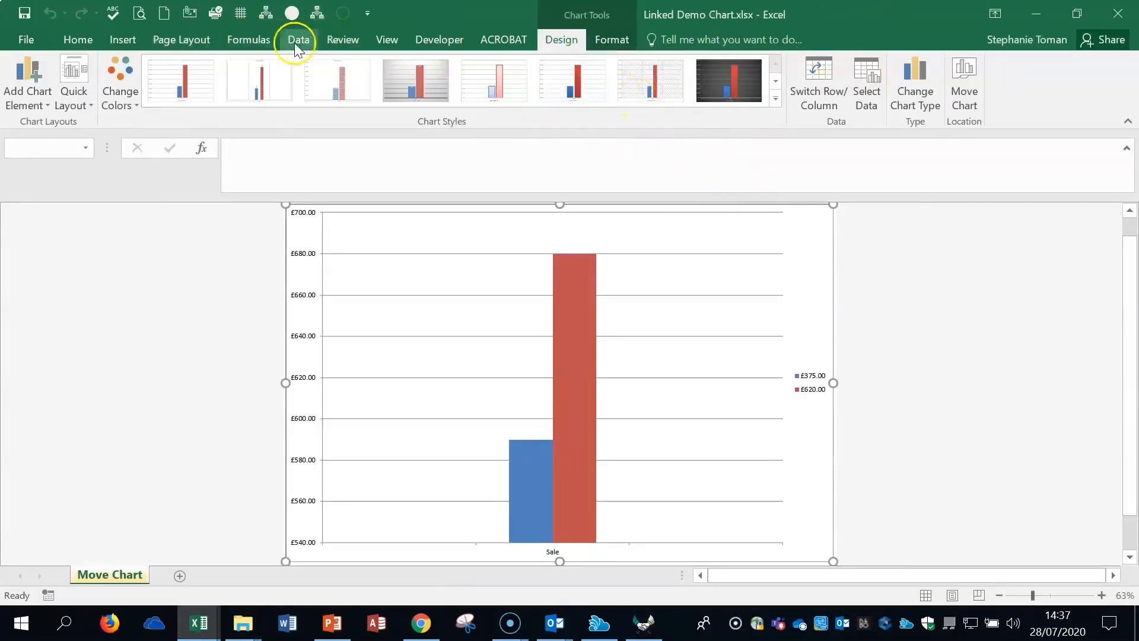
{"action": "left_click", "coordinate": [388, 40]}
{"action": "left_click", "coordinate": [797, 102]}
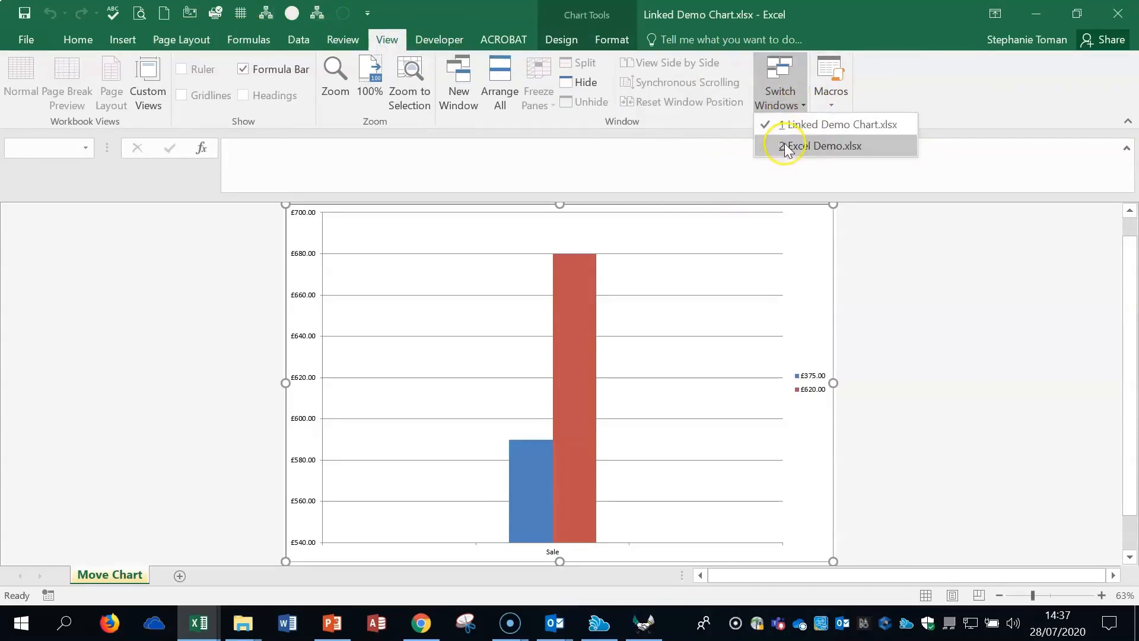
{"action": "left_click", "coordinate": [809, 146]}
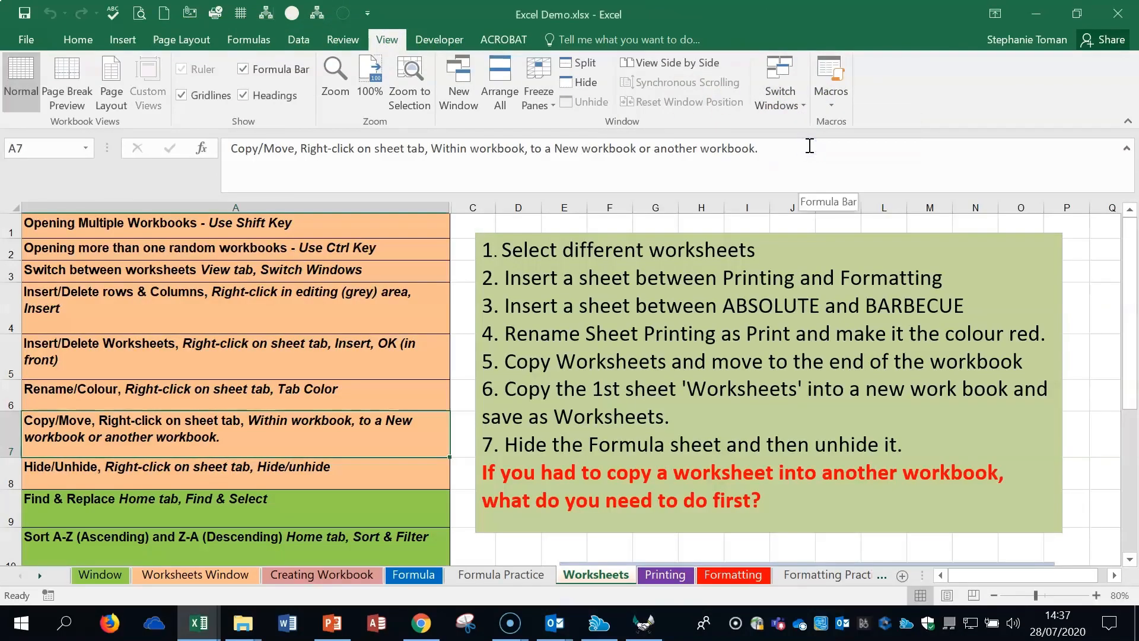
Move the Worksheets sheet before Formula Practice within Excel Demo.xlsx, and return it to its place before Printing
{"action": "left_click", "coordinate": [617, 579]}
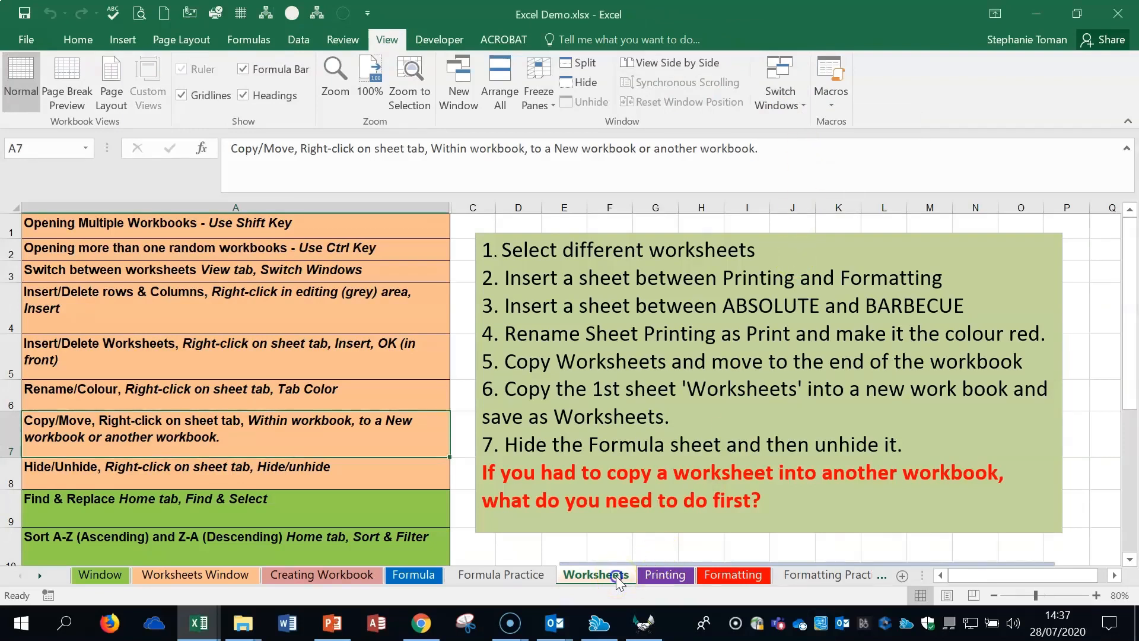
{"action": "mouse_move", "coordinate": [617, 578]}
{"action": "left_mouse_down"}
{"action": "mouse_move", "coordinate": [376, 579]}
{"action": "mouse_move", "coordinate": [651, 572]}
{"action": "mouse_move", "coordinate": [632, 570]}
{"action": "left_mouse_up"}
{"action": "left_click_drag", "start_coordinate": [660, 567], "coordinate": [657, 570]}
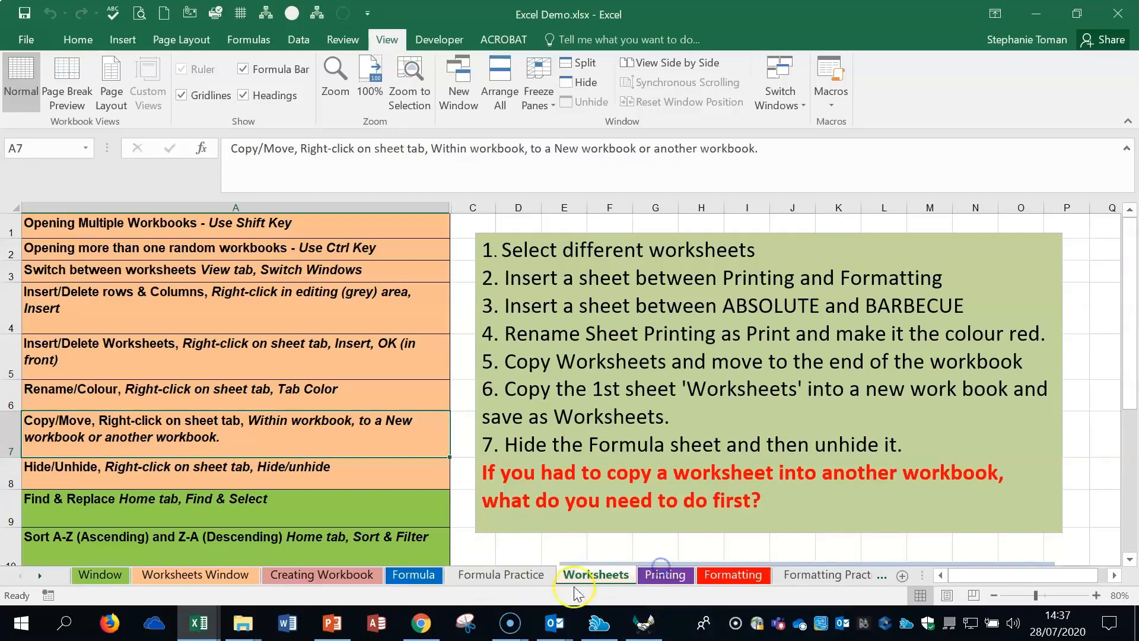
{"action": "right_click", "coordinate": [603, 578]}
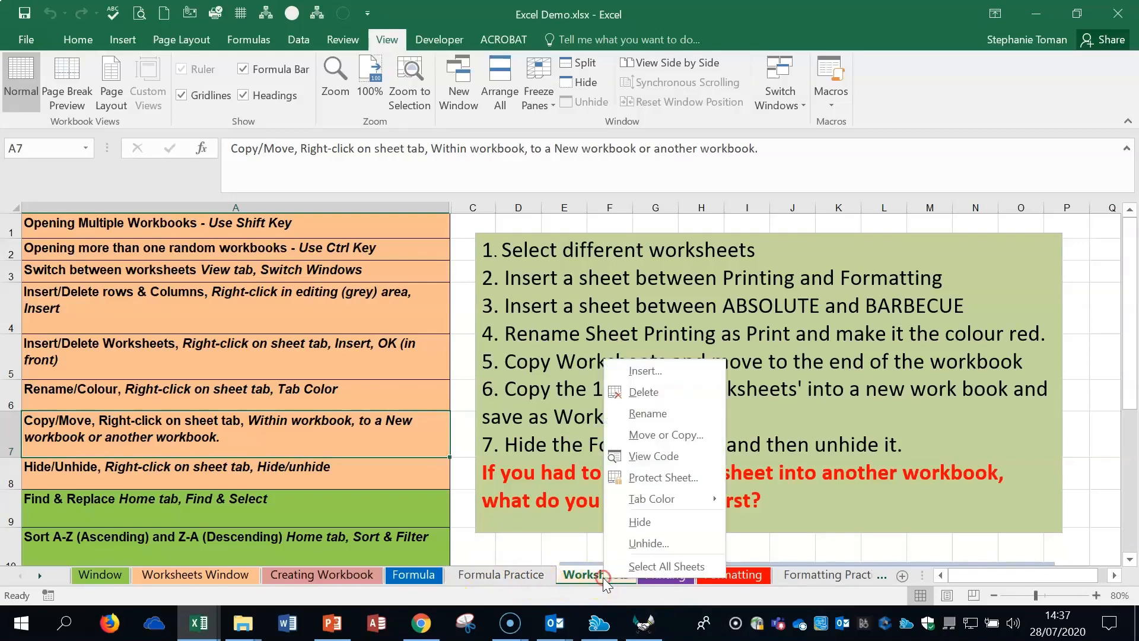
{"action": "left_click", "coordinate": [708, 442]}
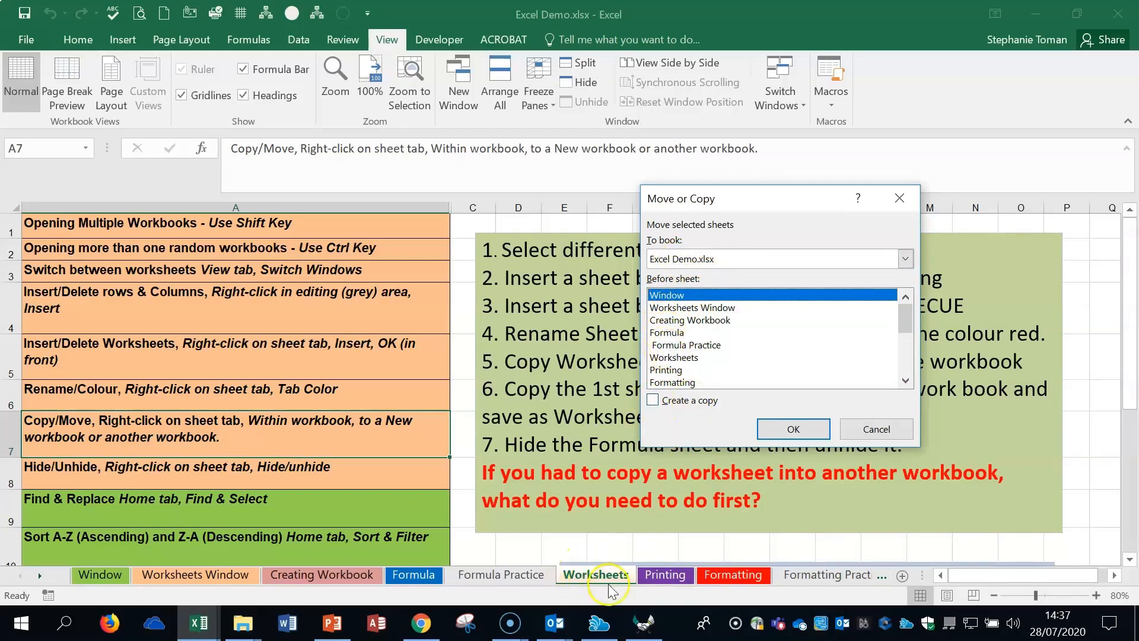
{"action": "left_click", "coordinate": [688, 345]}
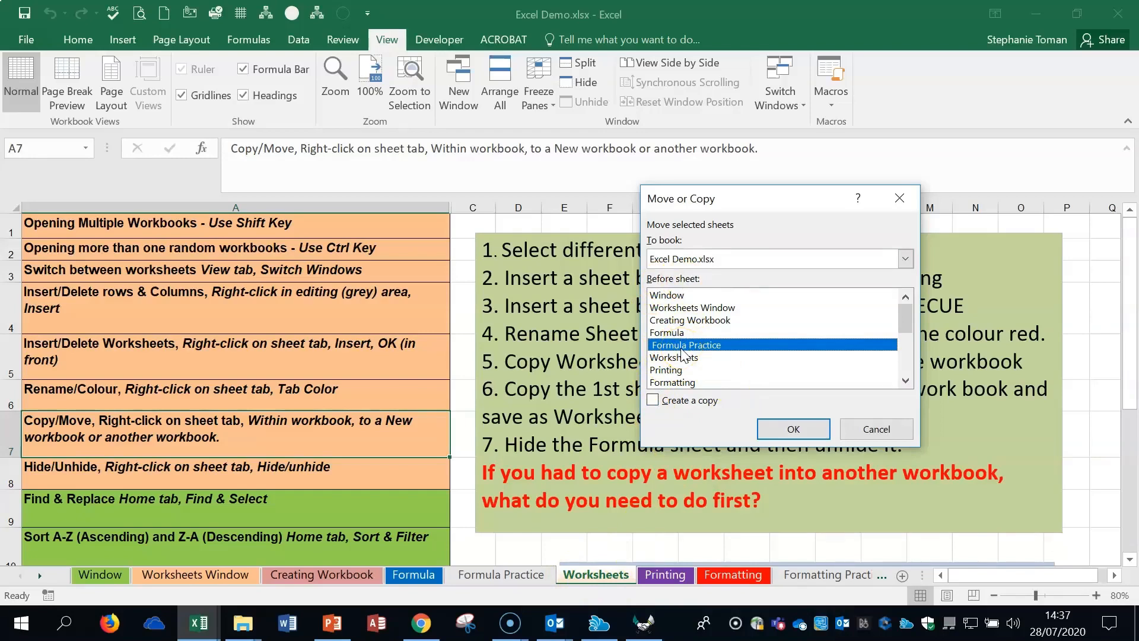
{"action": "left_click", "coordinate": [793, 428]}
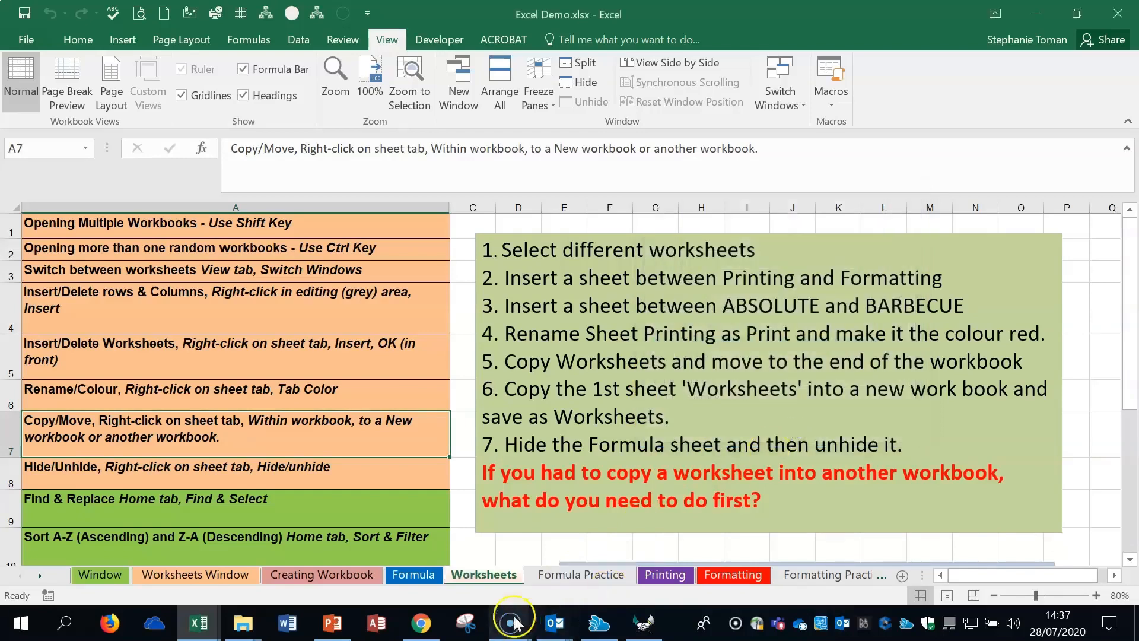
{"action": "left_click_drag", "start_coordinate": [644, 578], "coordinate": [639, 575]}
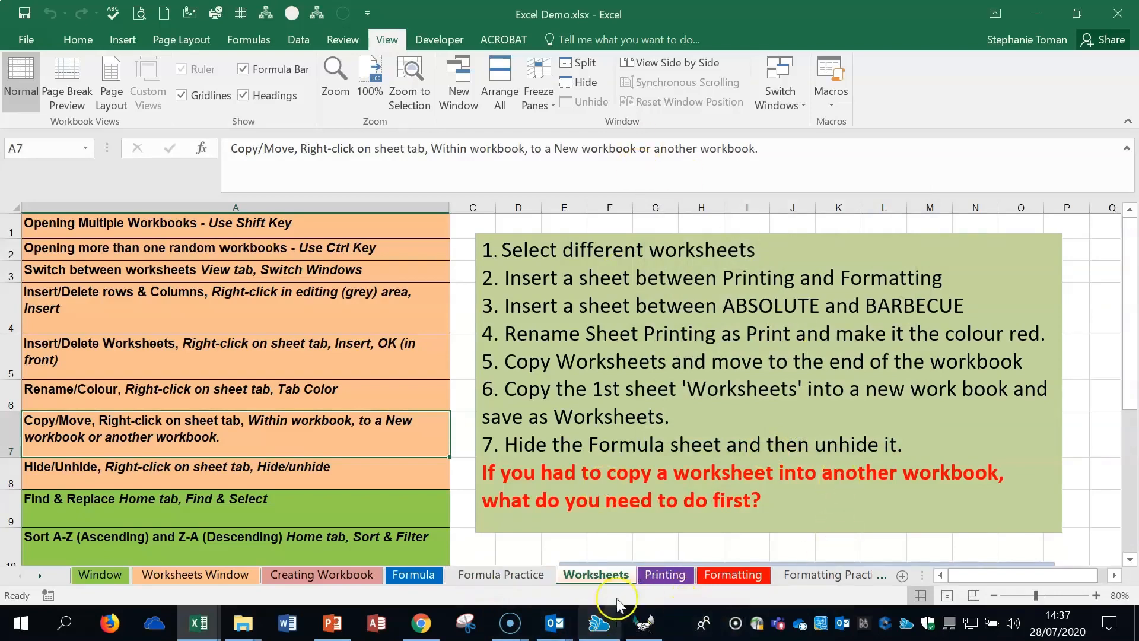
Create a copy of the Worksheets sheet in Excel Demo.xlsx, placed before the Formula Practice sheet
{"action": "right_click", "coordinate": [610, 575]}
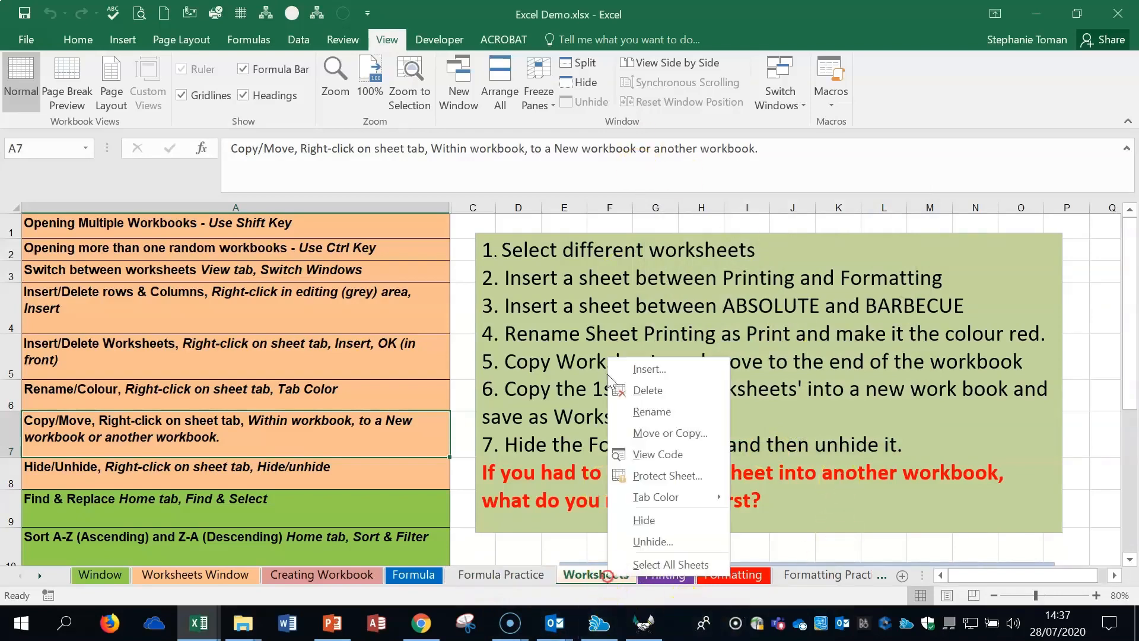
{"action": "left_click", "coordinate": [682, 432]}
{"action": "left_click_drag", "start_coordinate": [685, 306], "coordinate": [796, 118]}
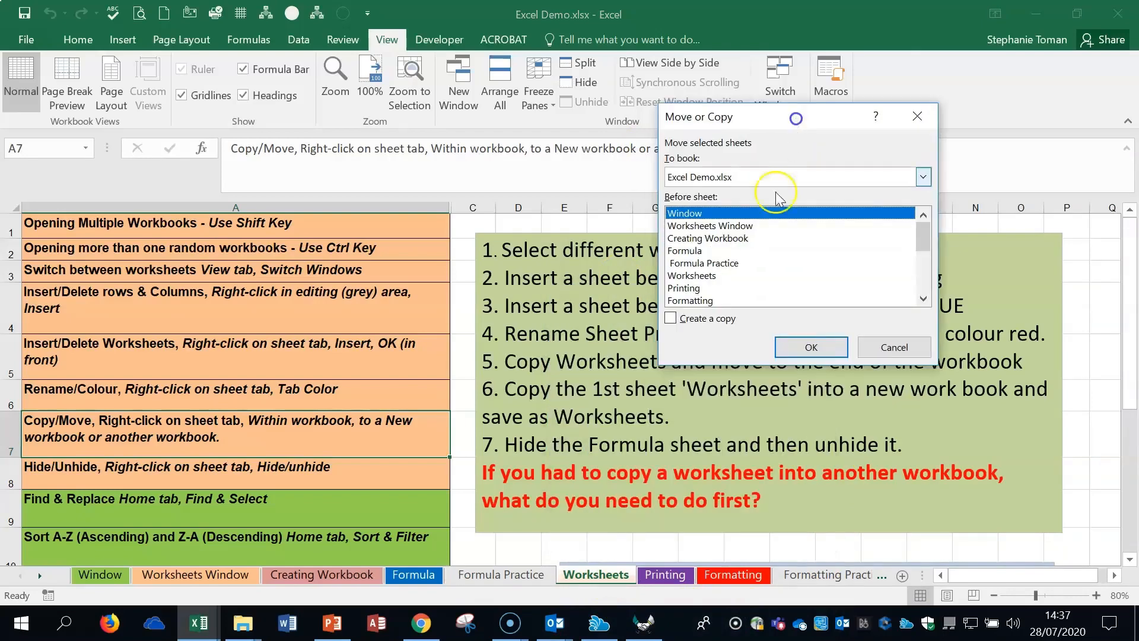
{"action": "left_click", "coordinate": [672, 319]}
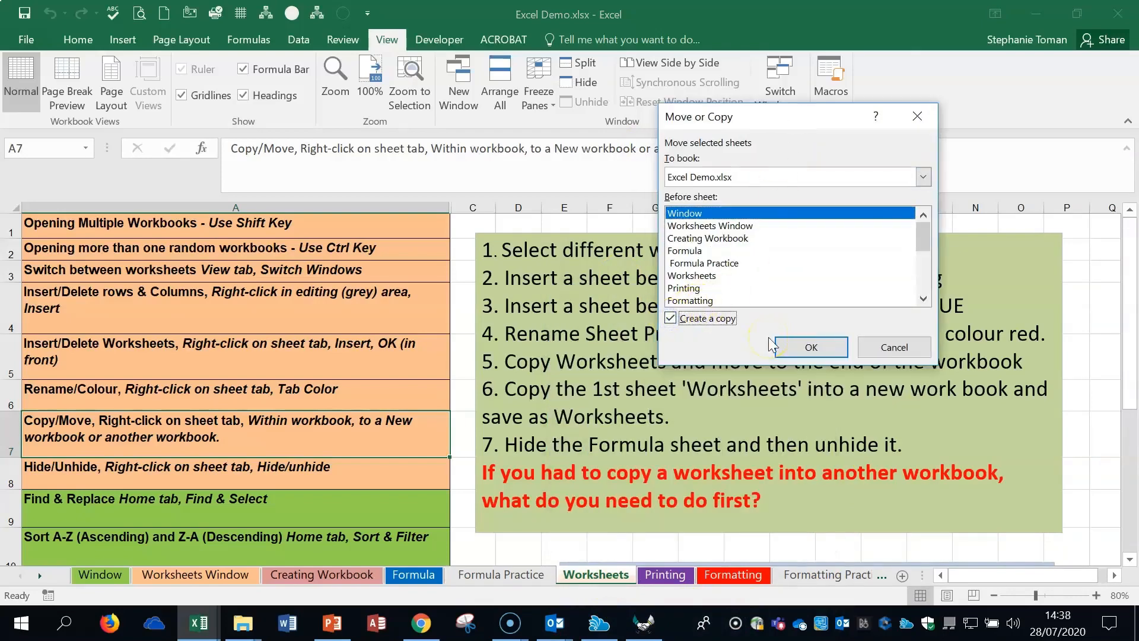
{"action": "left_click", "coordinate": [705, 263]}
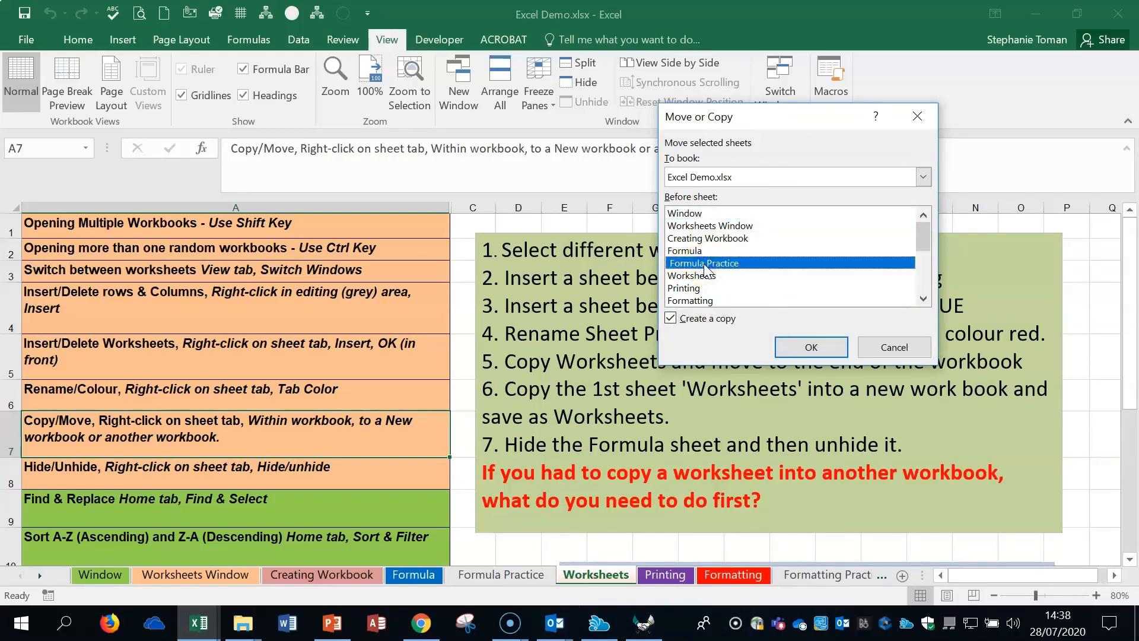
{"action": "left_click", "coordinate": [797, 348]}
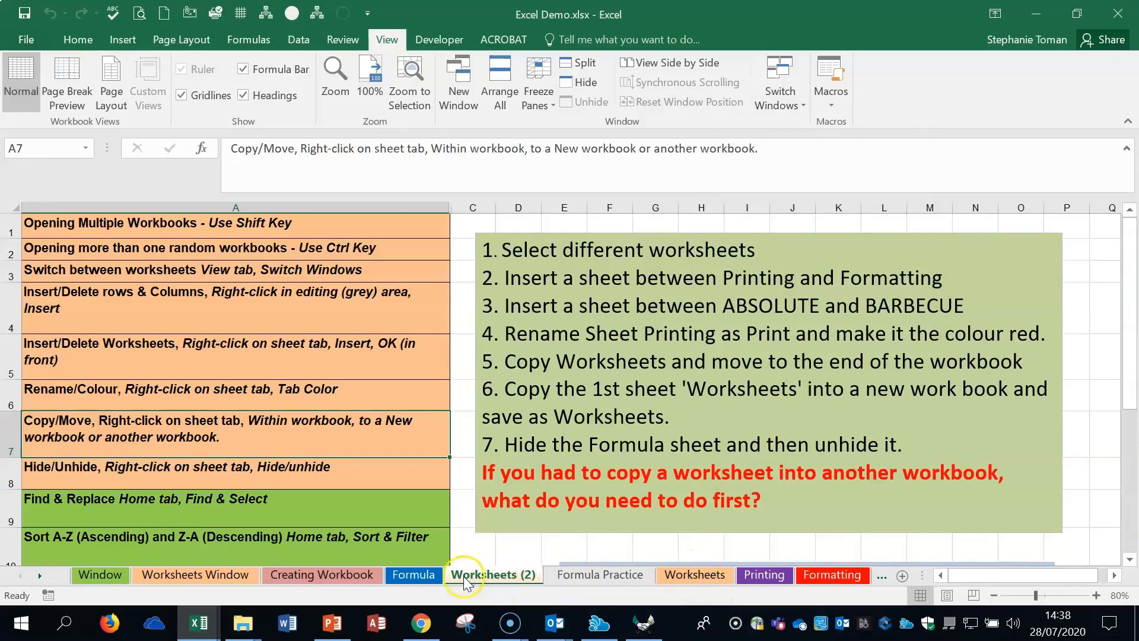
Delete the copied sheet Worksheets (2) located before Formula Practice, accepting its permanent removal
{"action": "right_click", "coordinate": [510, 581]}
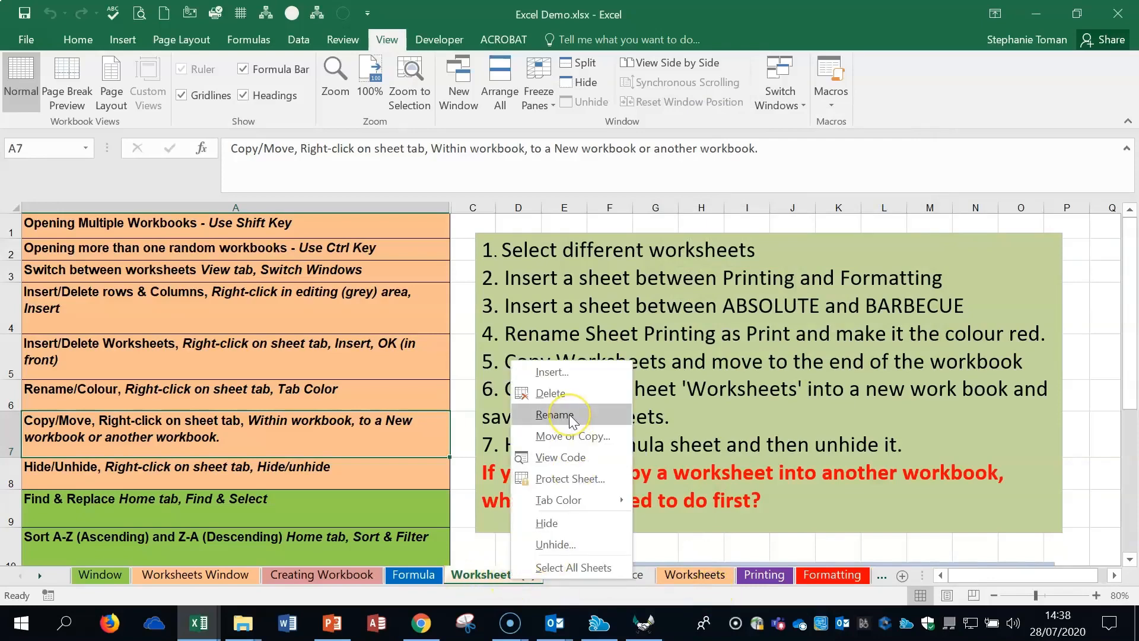
{"action": "left_click", "coordinate": [569, 394]}
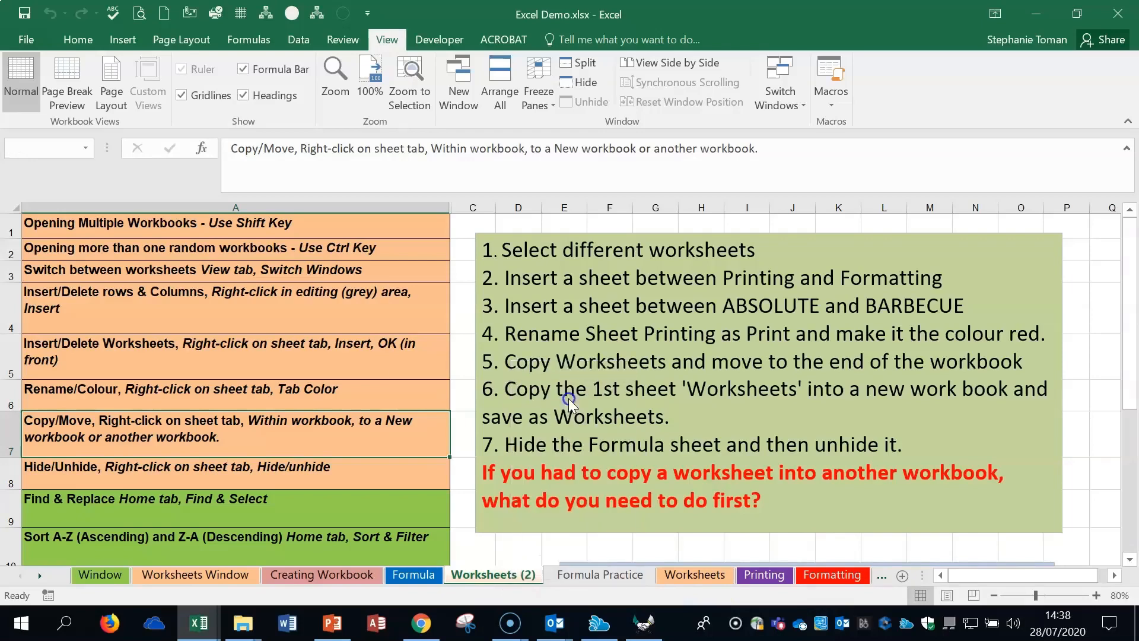
{"action": "left_click", "coordinate": [552, 355]}
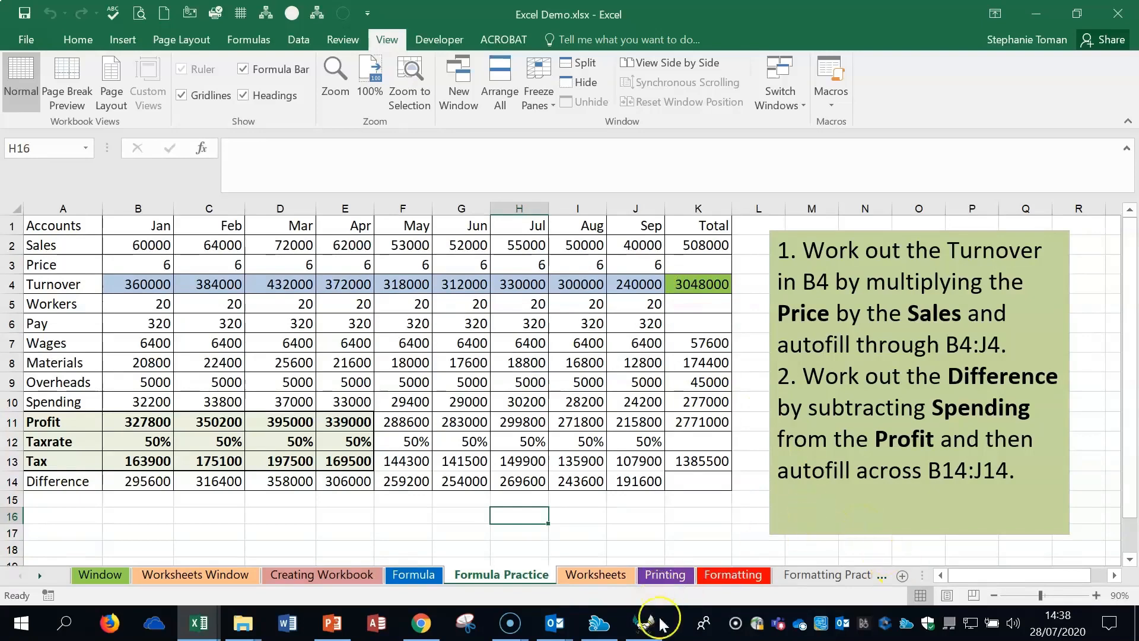
Duplicate the Worksheets sheet twice directly among the sheet tabs, placing both copies between Worksheets and Printing
{"action": "left_click", "coordinate": [602, 575]}
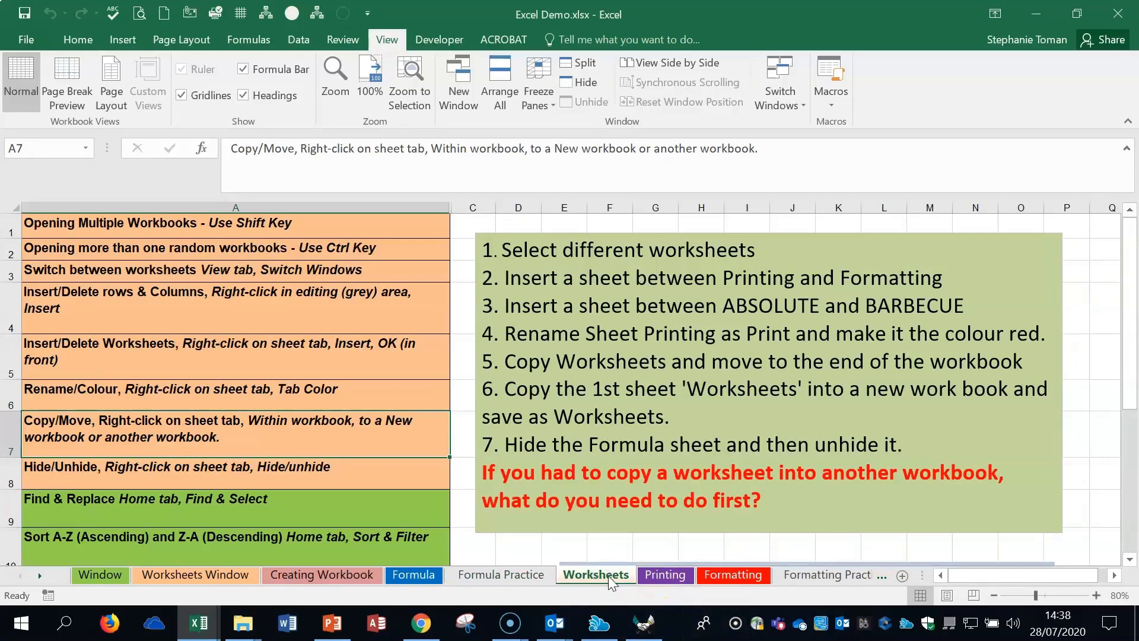
{"action": "left_click_drag", "start_coordinate": [604, 573], "coordinate": [738, 567]}
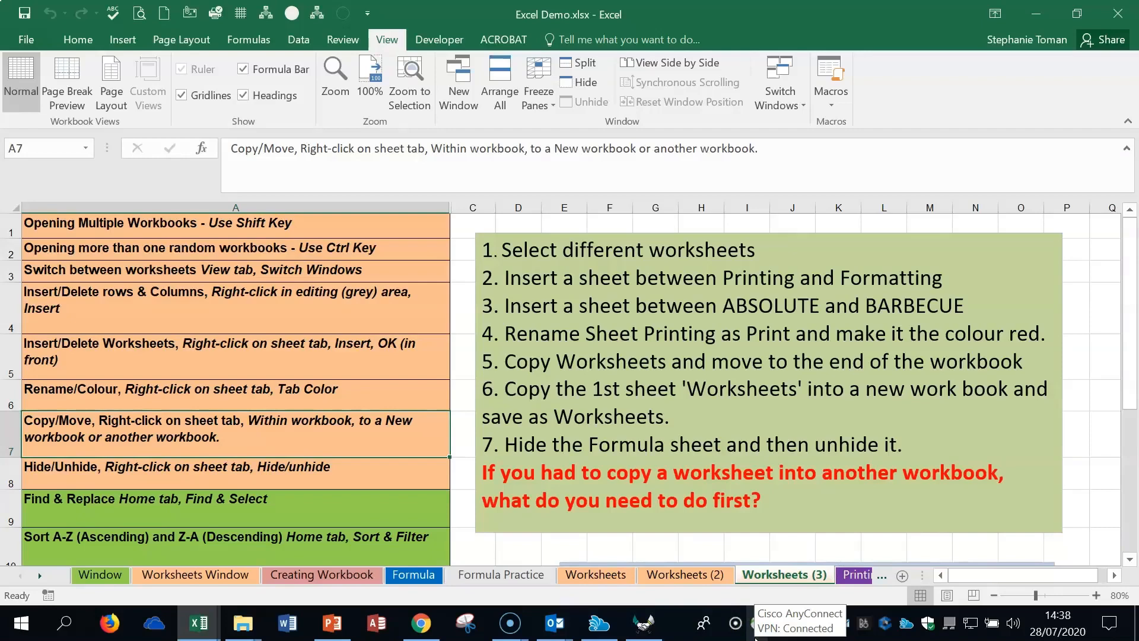
Delete both duplicate sheets, Worksheets (2) and Worksheets (3), accepting each permanent removal
{"action": "left_click", "coordinate": [680, 575]}
{"action": "right_click", "coordinate": [680, 576]}
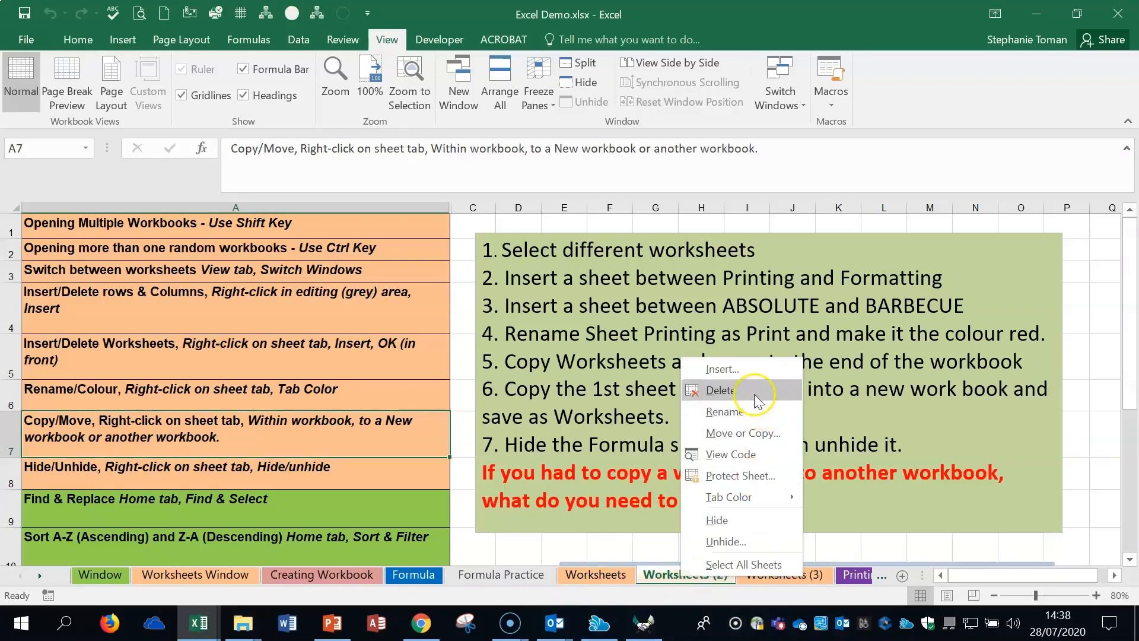
{"action": "left_click", "coordinate": [754, 392]}
{"action": "left_click", "coordinate": [542, 361]}
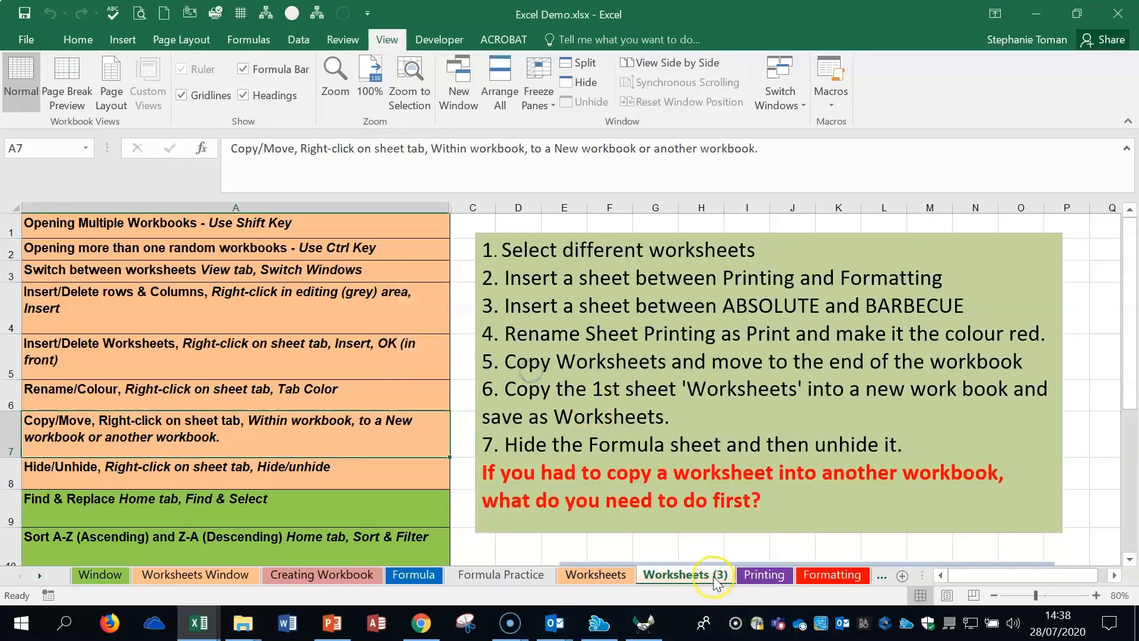
{"action": "right_click", "coordinate": [675, 576]}
{"action": "left_click", "coordinate": [735, 389]}
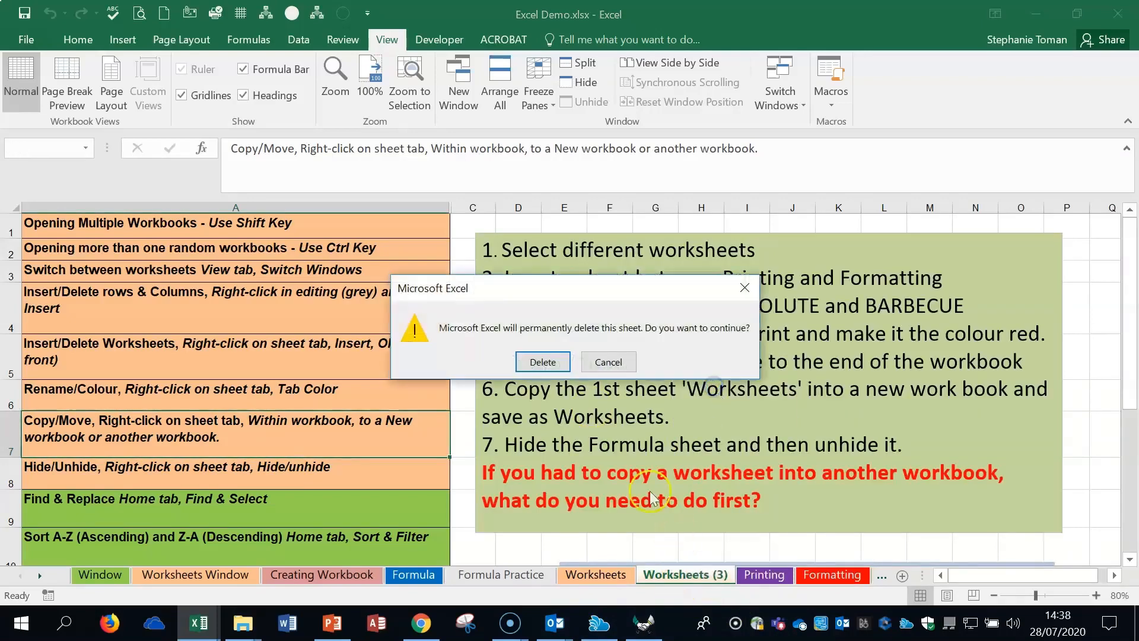
{"action": "left_click", "coordinate": [542, 361]}
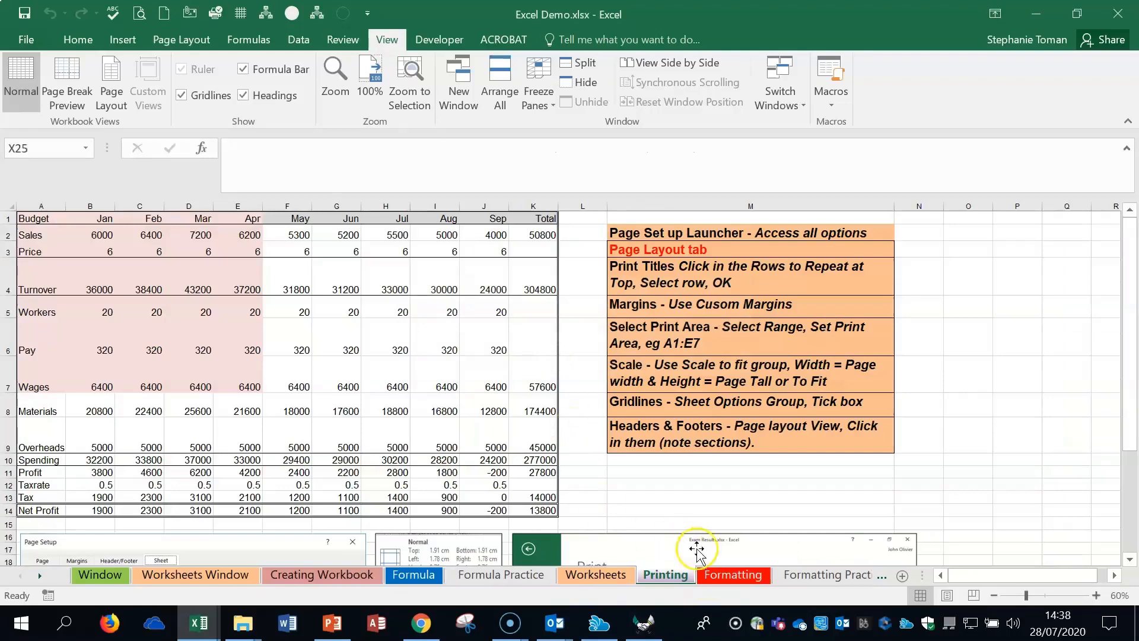
Create a copy of the Worksheets sheet at the end of the workbook Linked Demo Chart.xlsx
{"action": "right_click", "coordinate": [605, 579]}
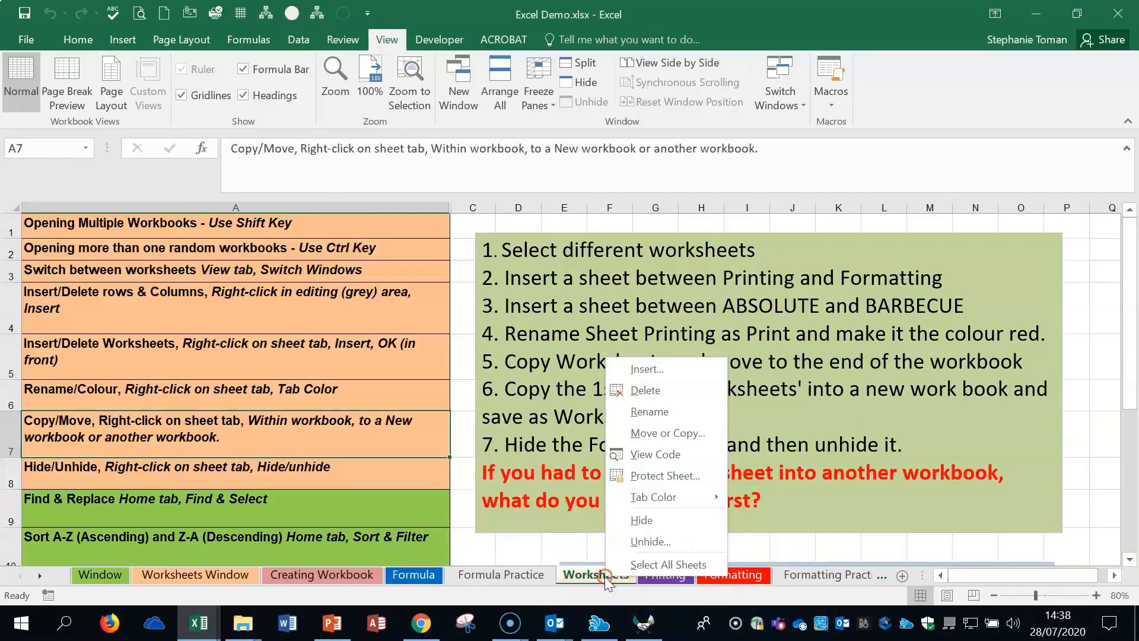
{"action": "left_click", "coordinate": [668, 433]}
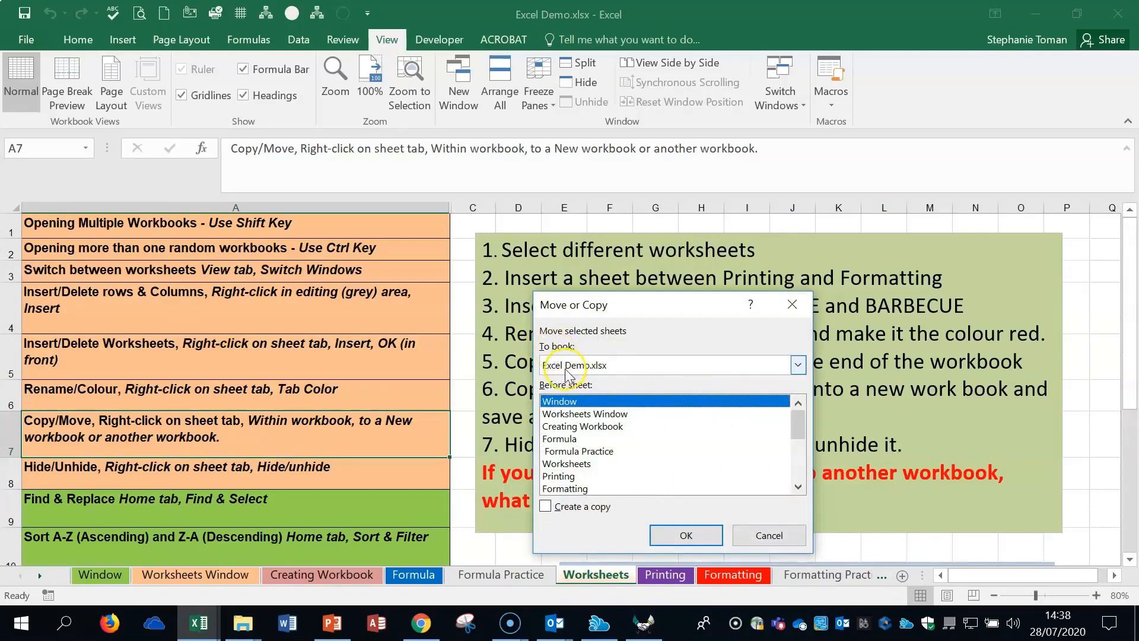
{"action": "left_click", "coordinate": [798, 366]}
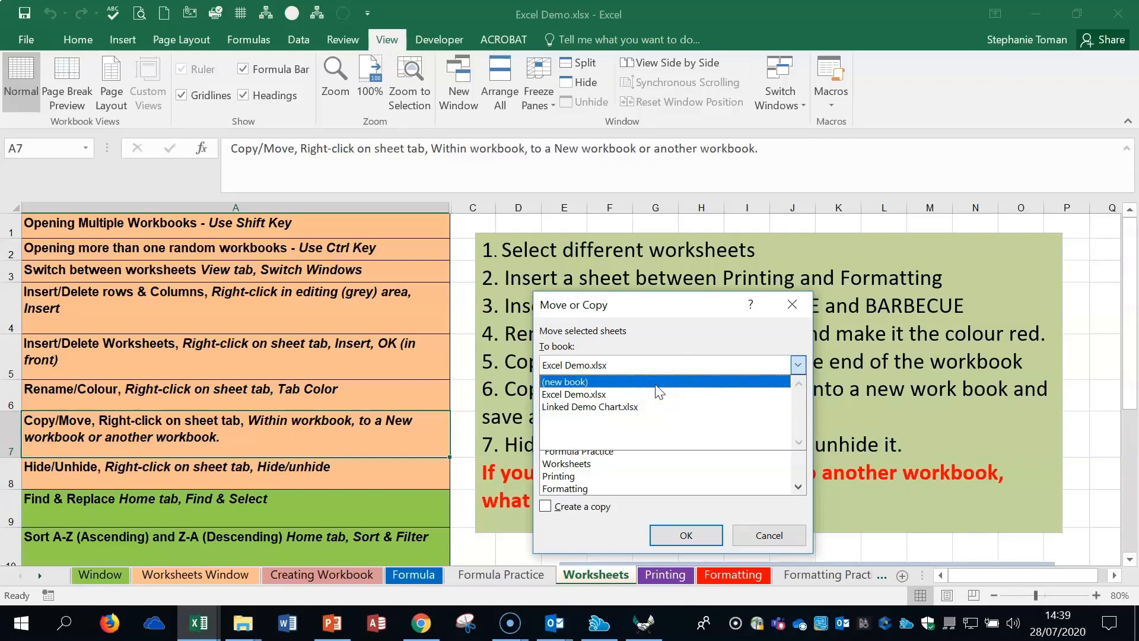
{"action": "left_click", "coordinate": [657, 407]}
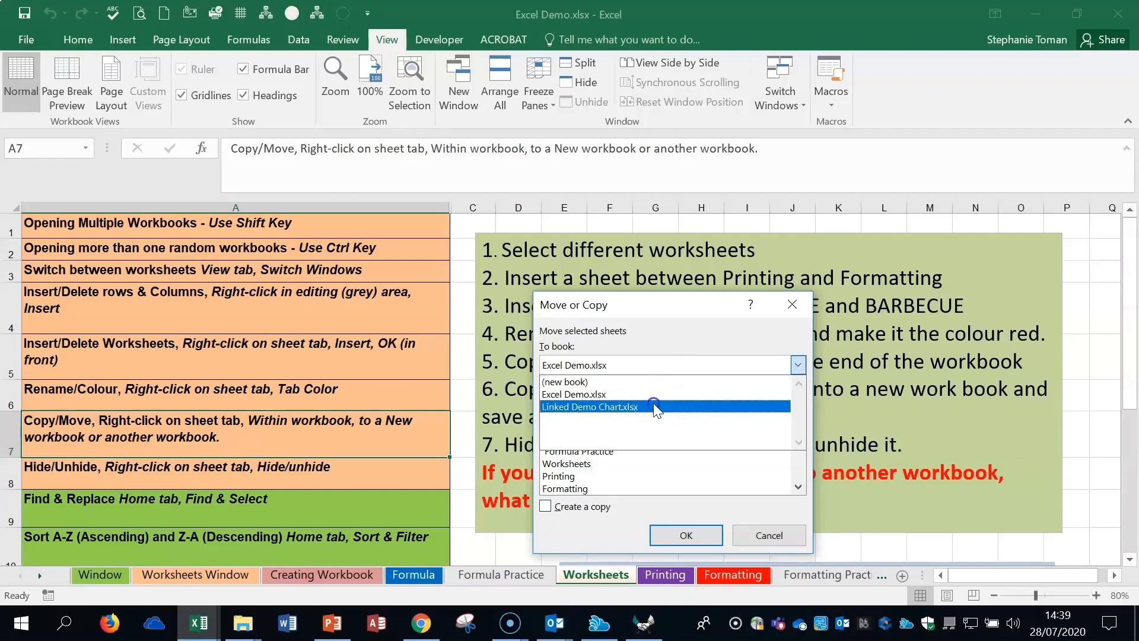
{"action": "left_click", "coordinate": [579, 414]}
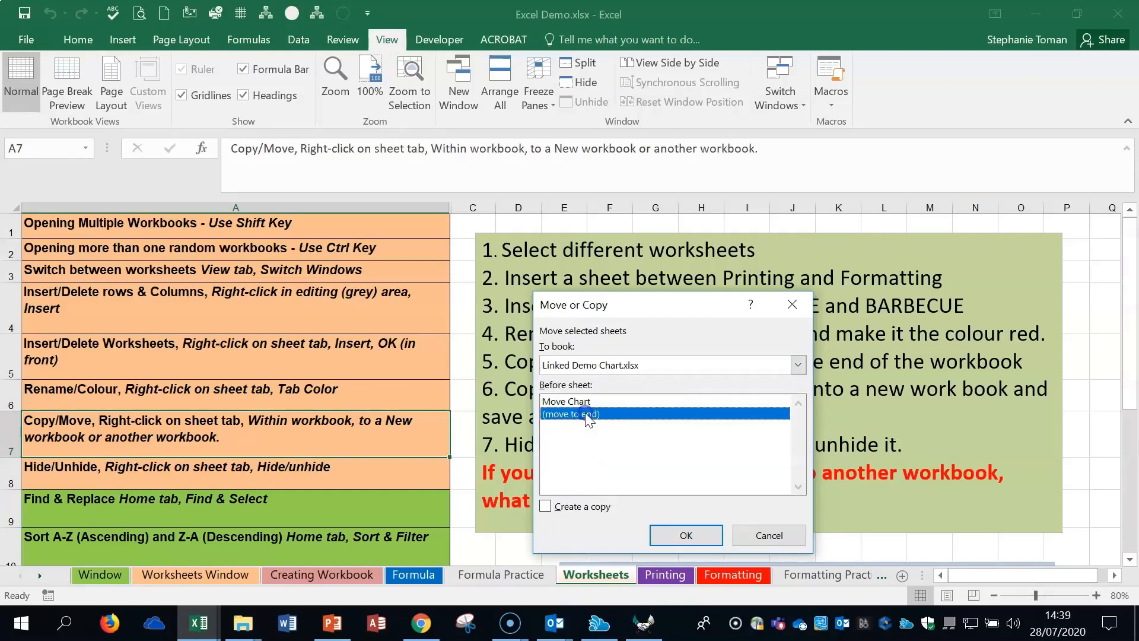
{"action": "left_click", "coordinate": [545, 507]}
{"action": "left_click", "coordinate": [661, 528]}
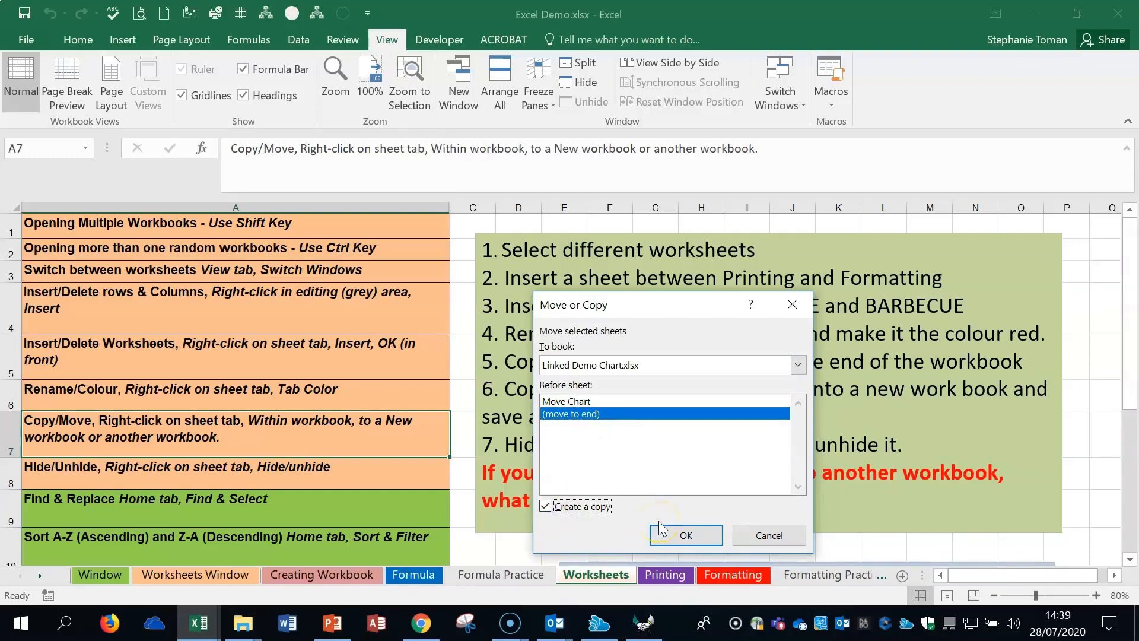
{"action": "left_click", "coordinate": [661, 528]}
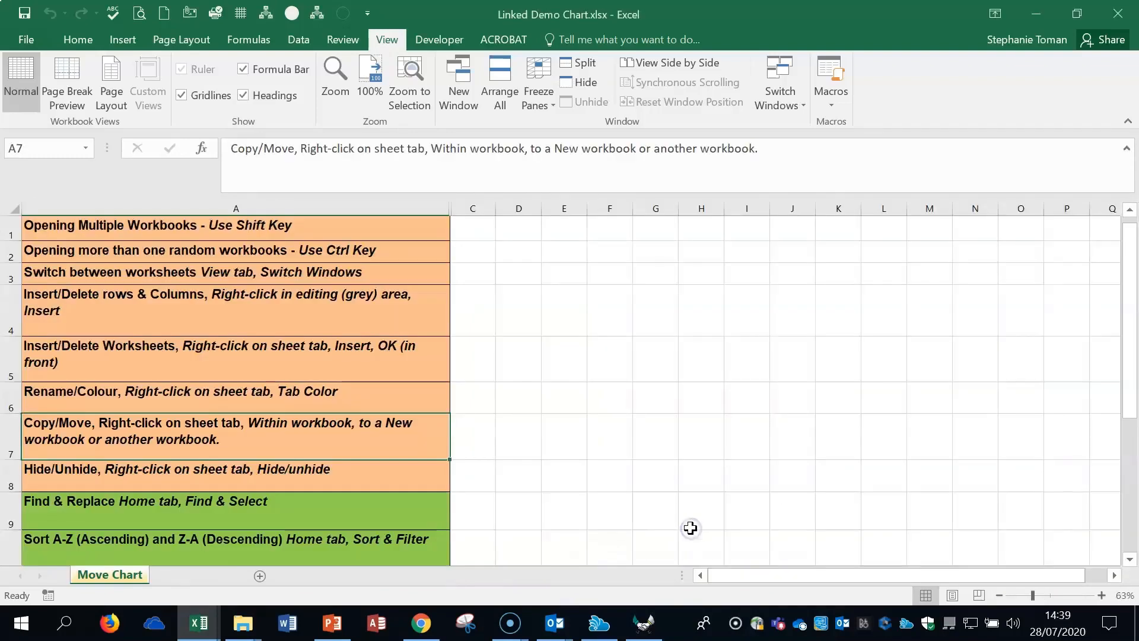
Check the Move Chart and copied Worksheets sheets in Linked Demo Chart.xlsx and switch back to the Excel Demo.xlsx window
{"action": "left_click", "coordinate": [110, 574]}
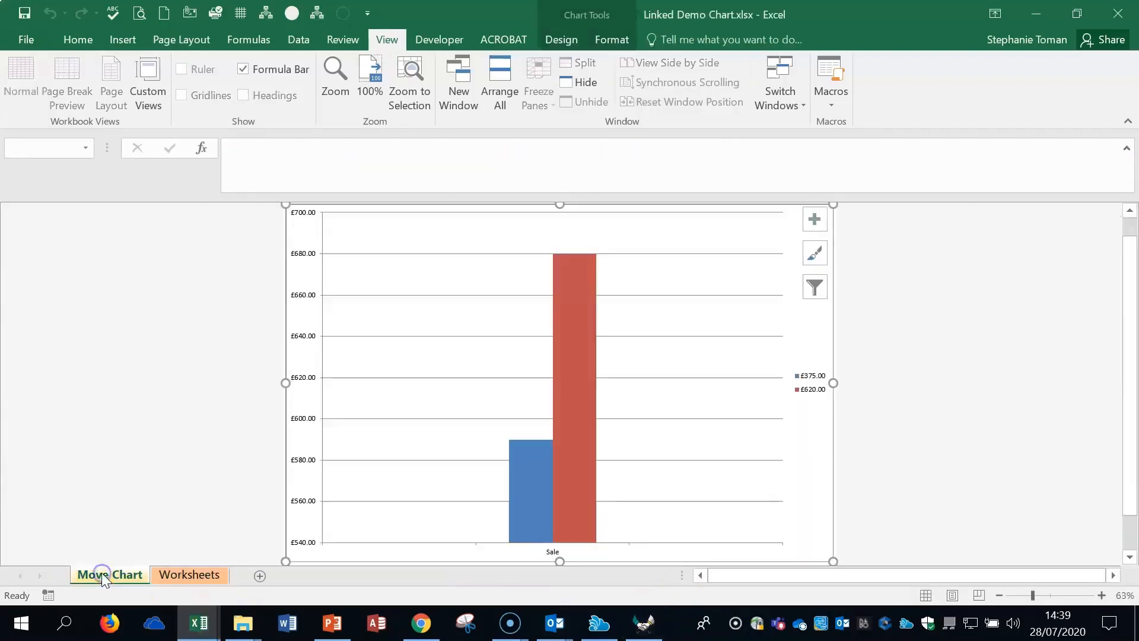
{"action": "left_click", "coordinate": [183, 574]}
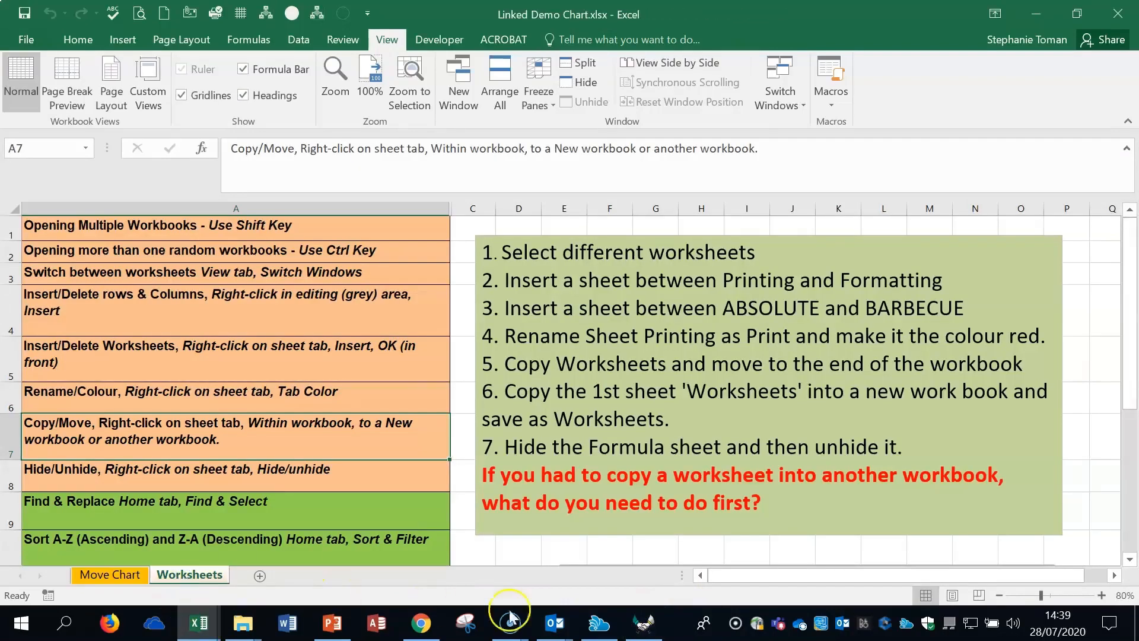
{"action": "left_click", "coordinate": [798, 98]}
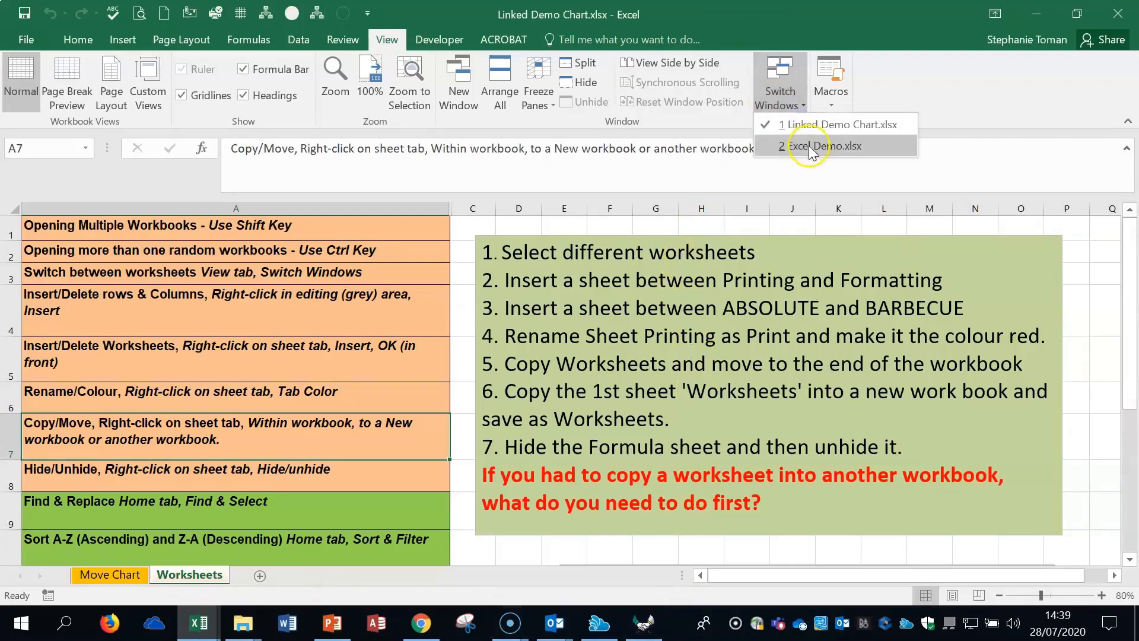
{"action": "left_click", "coordinate": [813, 149]}
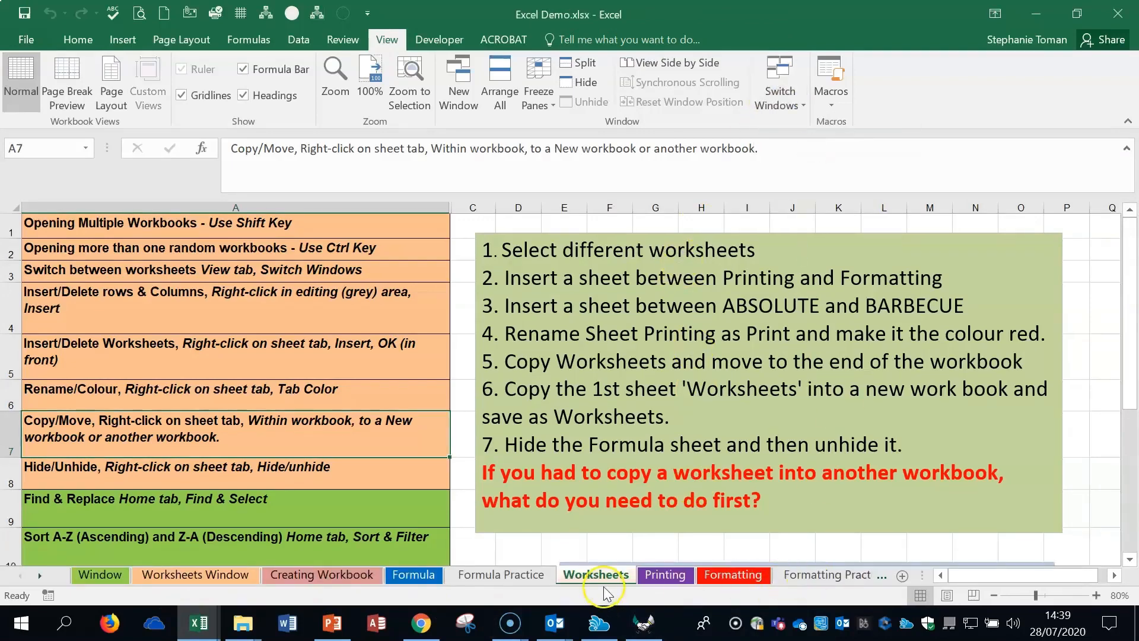
Hide row 5, the Insert/Delete Worksheets row, on the Worksheets sheet
{"action": "left_click", "coordinate": [199, 401]}
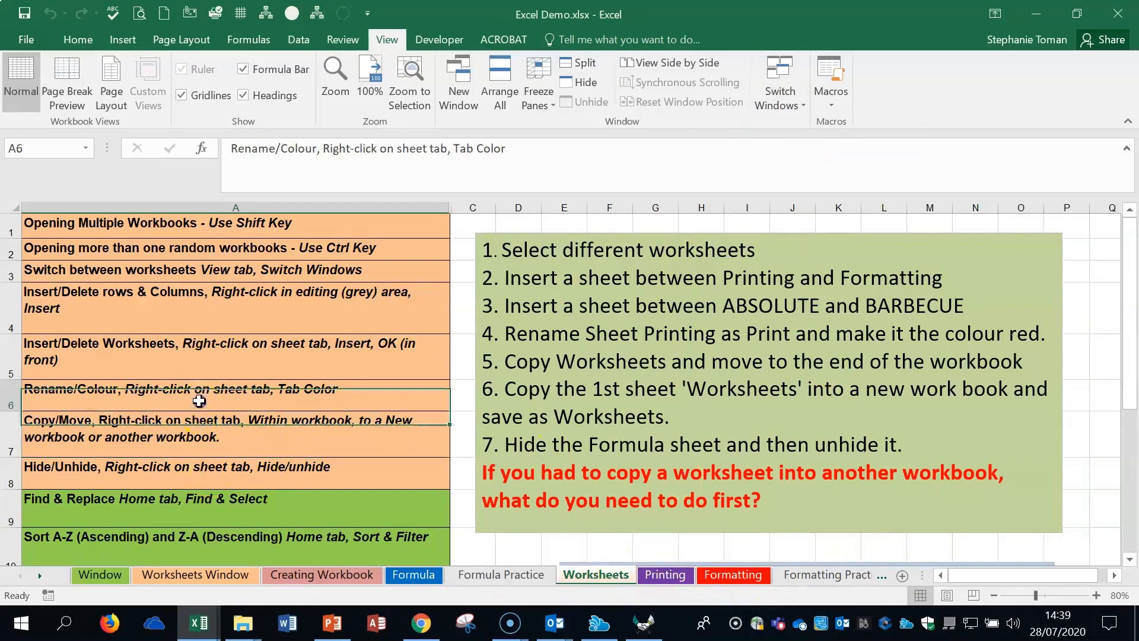
{"action": "left_click", "coordinate": [198, 429]}
{"action": "left_click", "coordinate": [198, 470]}
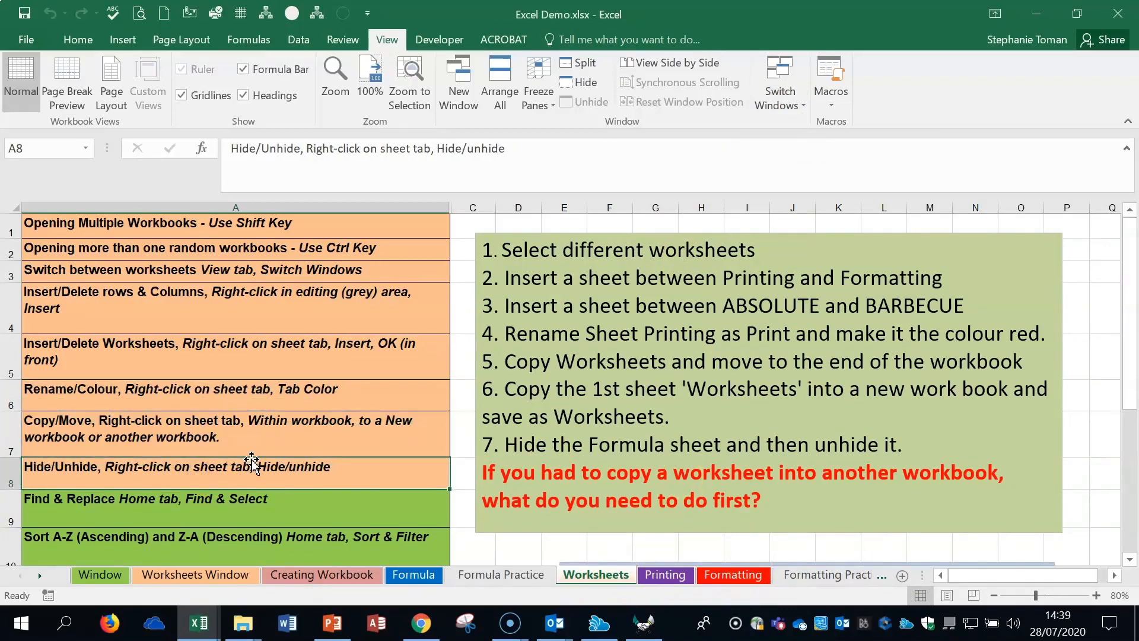
{"action": "right_click", "coordinate": [12, 356]}
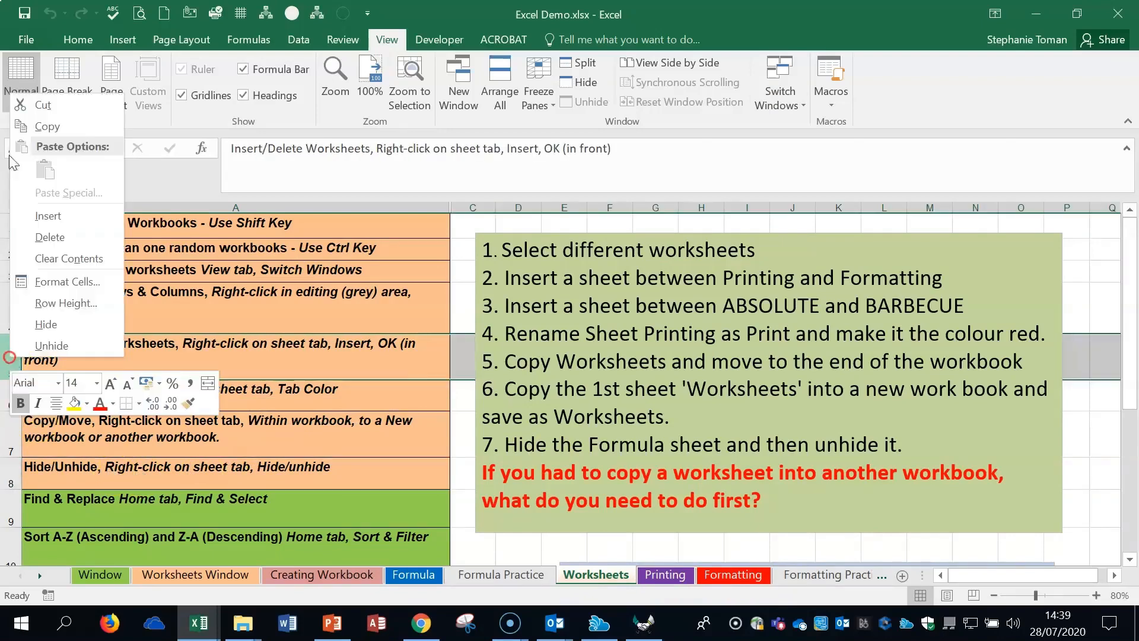
{"action": "left_click", "coordinate": [45, 326]}
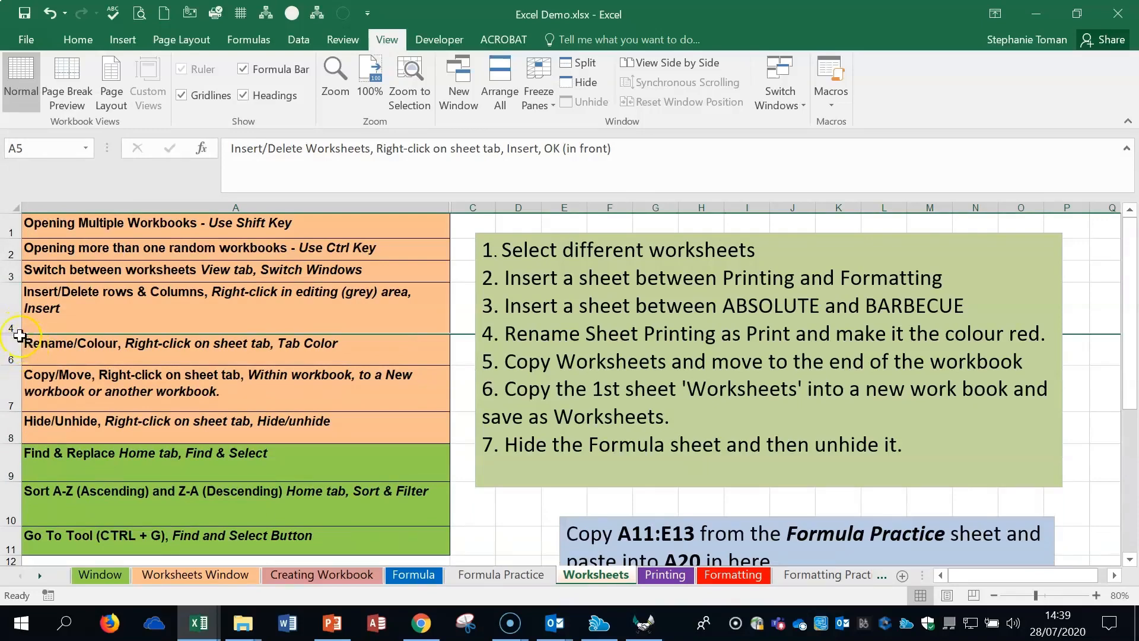
Unhide row 5 by selecting the rows on either side of it, rows 4 and 6
{"action": "mouse_move", "coordinate": [17, 335]}
{"action": "left_mouse_down"}
{"action": "mouse_move", "coordinate": [11, 320]}
{"action": "mouse_move", "coordinate": [11, 355]}
{"action": "left_mouse_up"}
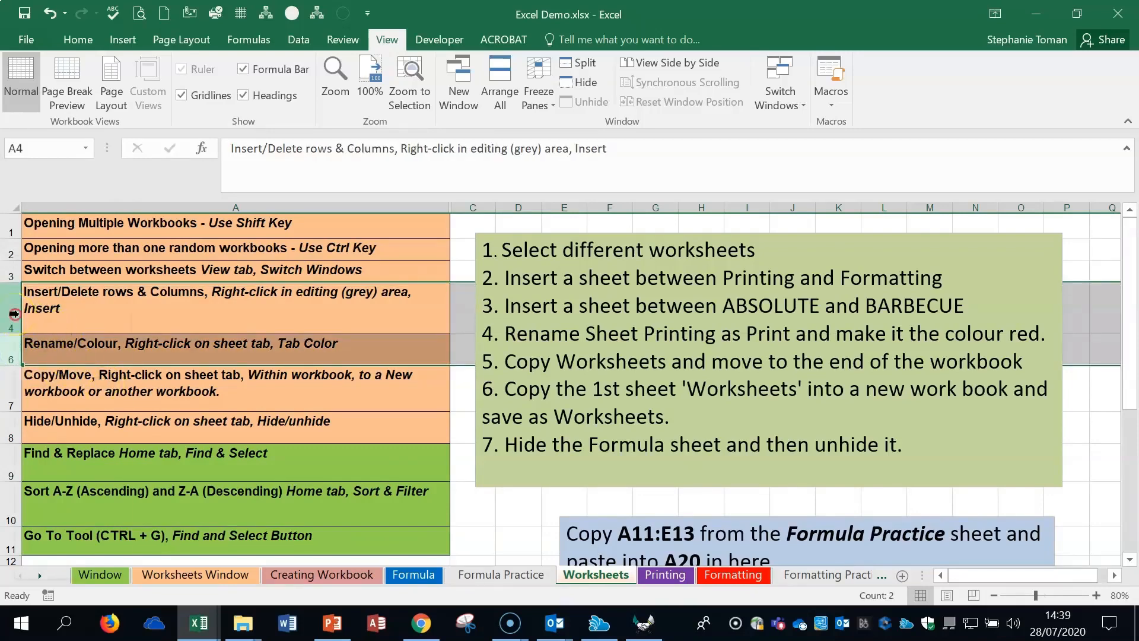
{"action": "right_click", "coordinate": [14, 314]}
{"action": "left_click", "coordinate": [62, 584]}
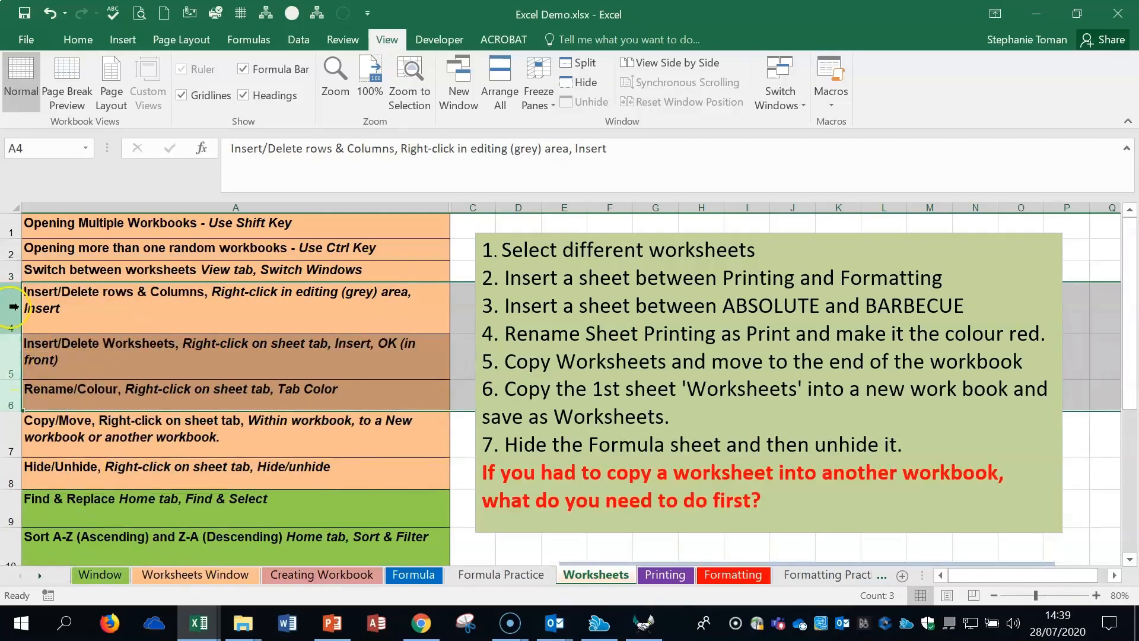
Hide rows 4 to 7 together on the Worksheets sheet
{"action": "left_click_drag", "start_coordinate": [11, 299], "coordinate": [9, 429]}
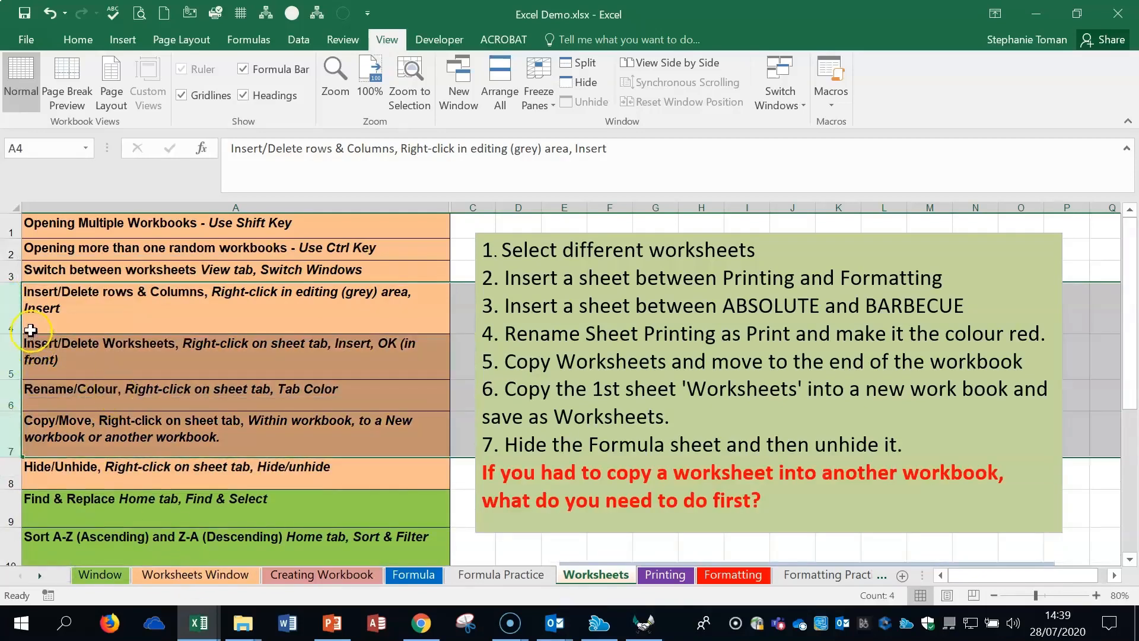
{"action": "right_click", "coordinate": [128, 423]}
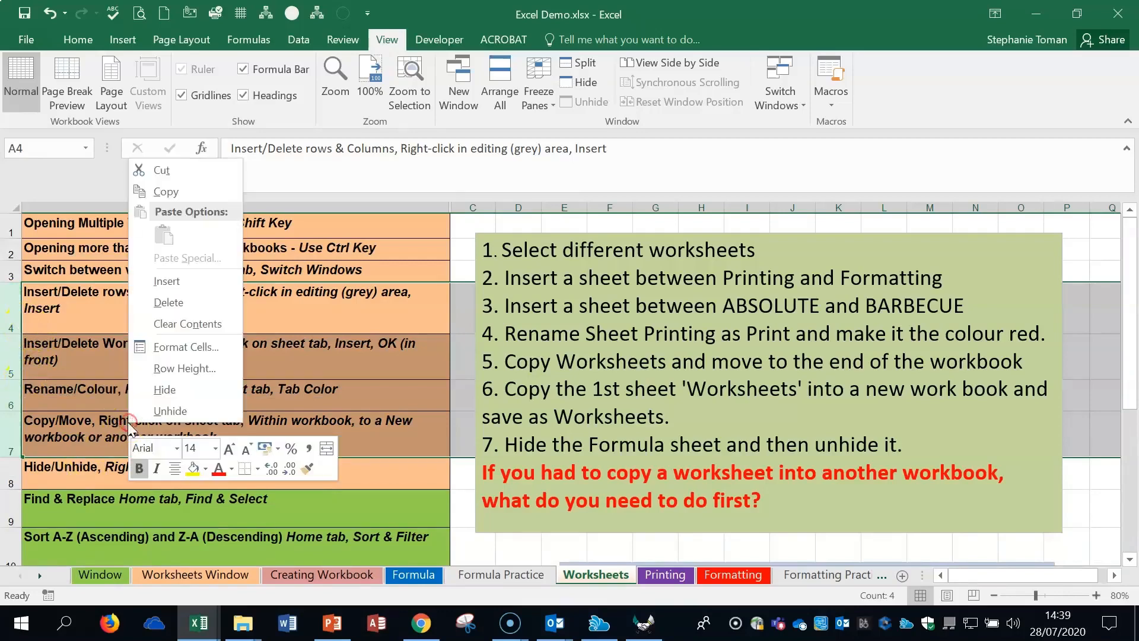
{"action": "left_click", "coordinate": [165, 389]}
Unhide rows 4 to 7 by selecting the surrounding rows 3 and 8
{"action": "left_click_drag", "start_coordinate": [11, 301], "coordinate": [11, 328]}
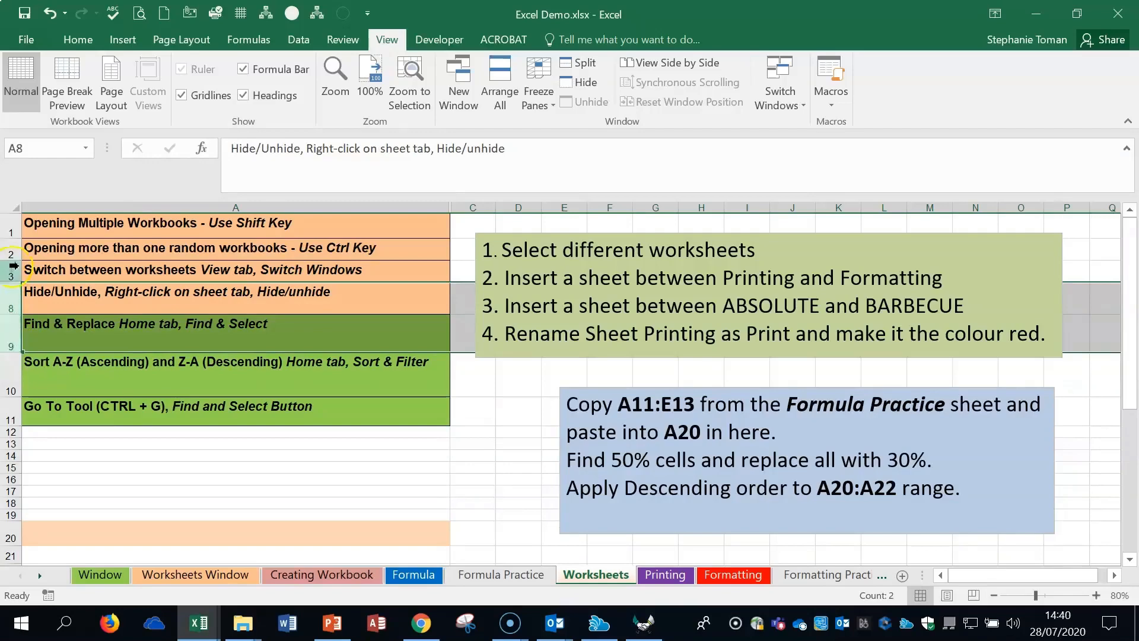
{"action": "mouse_move", "coordinate": [10, 274]}
{"action": "left_mouse_down"}
{"action": "mouse_move", "coordinate": [9, 337]}
{"action": "mouse_move", "coordinate": [11, 296]}
{"action": "left_mouse_up"}
{"action": "right_click", "coordinate": [11, 297]}
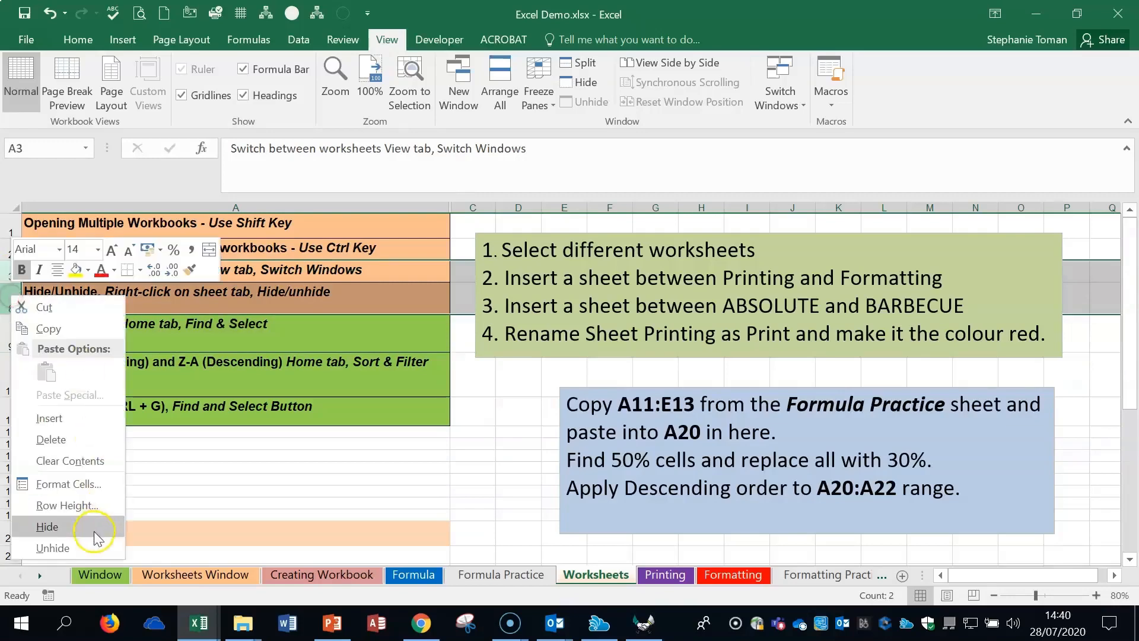
{"action": "left_click", "coordinate": [83, 547]}
Hide column A, which holds the list of worksheet topics
{"action": "left_click", "coordinate": [261, 428]}
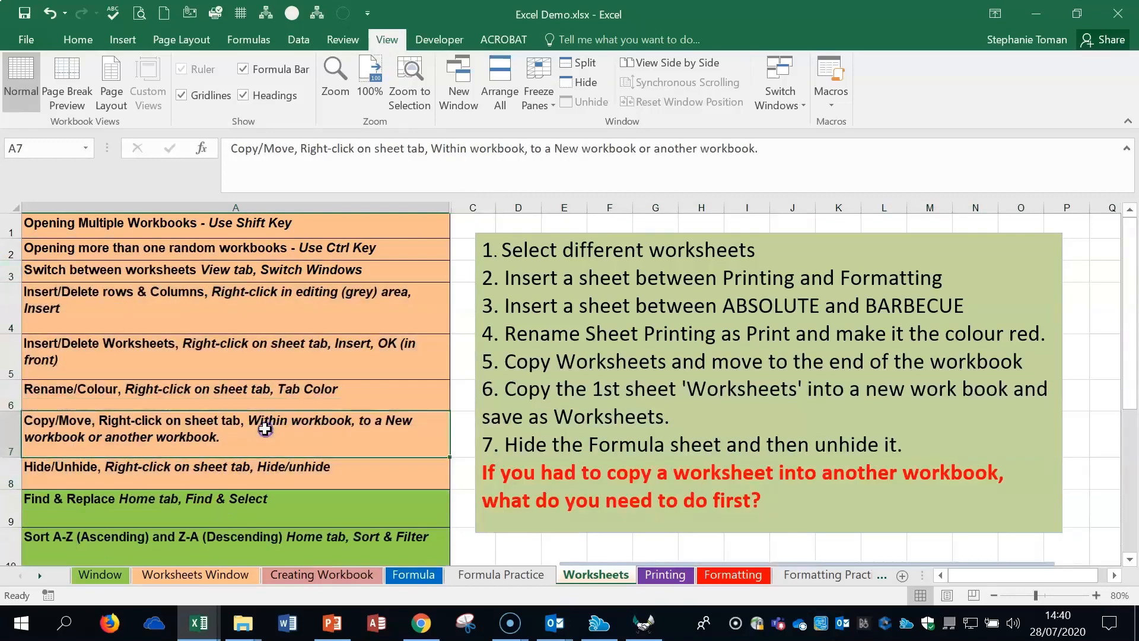
{"action": "right_click", "coordinate": [264, 203]}
{"action": "left_click", "coordinate": [325, 440]}
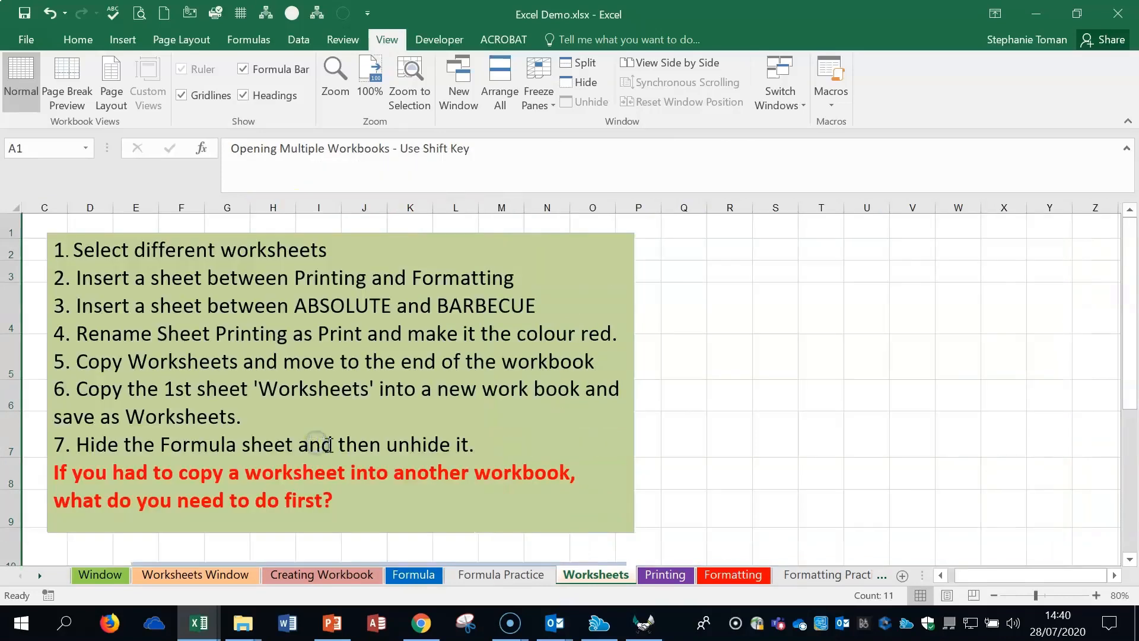
Reveal the hidden columns A and B by selecting the whole sheet and resizing all its columns together
{"action": "left_click", "coordinate": [11, 205]}
{"action": "left_click_drag", "start_coordinate": [25, 205], "coordinate": [78, 204]}
{"action": "double_click", "coordinate": [78, 203]}
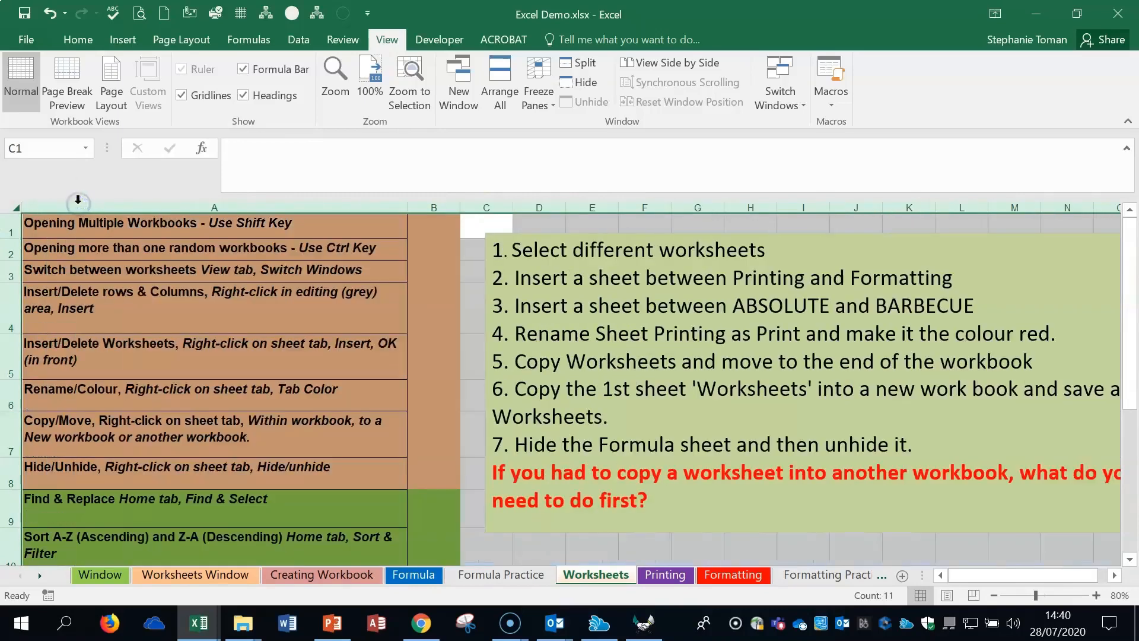
{"action": "left_click", "coordinate": [137, 205]}
{"action": "left_click", "coordinate": [428, 366]}
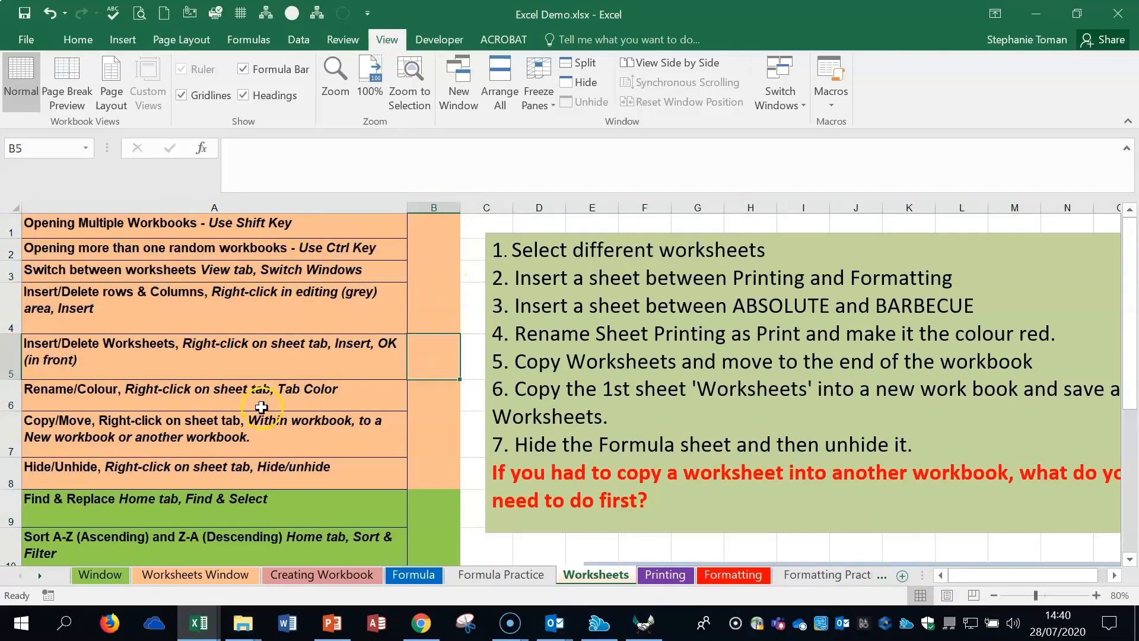
Set up a Find and Replace that searches for Delete and uses Remove as the replacement
{"action": "left_click", "coordinate": [242, 475]}
{"action": "left_click", "coordinate": [244, 510]}
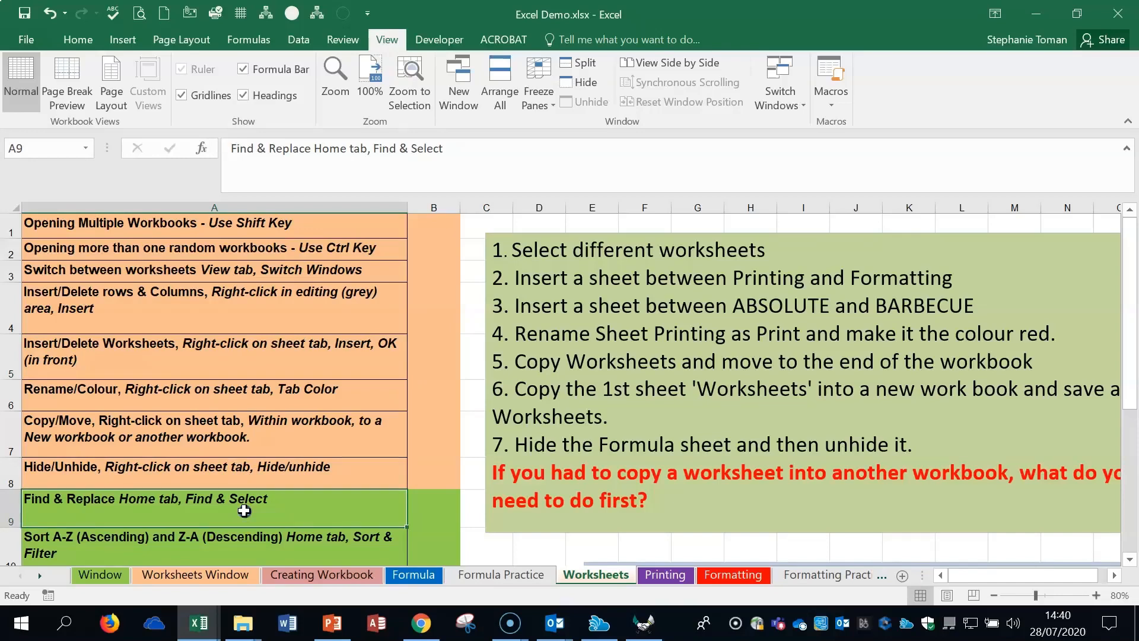
{"action": "left_click", "coordinate": [840, 104]}
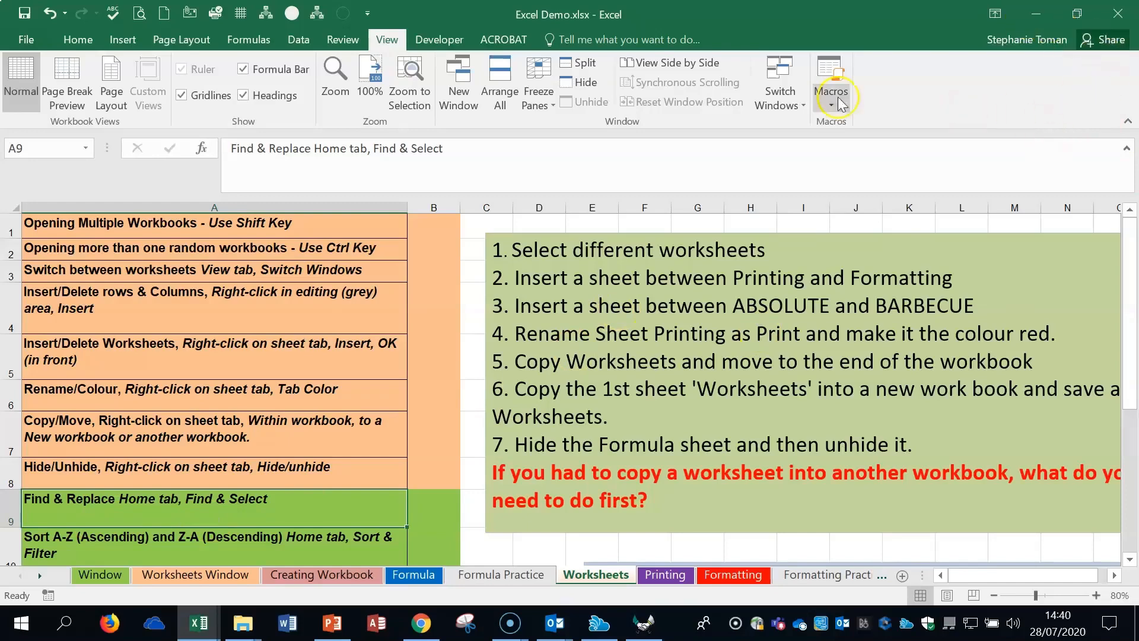
{"action": "left_click", "coordinate": [77, 40]}
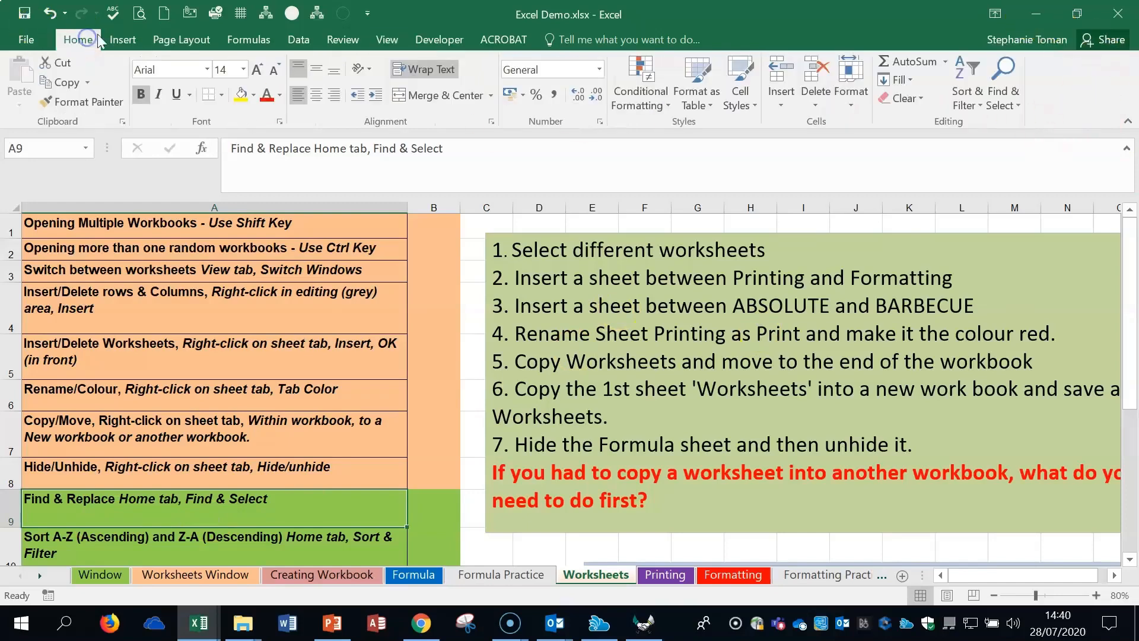
{"action": "left_click", "coordinate": [1020, 112]}
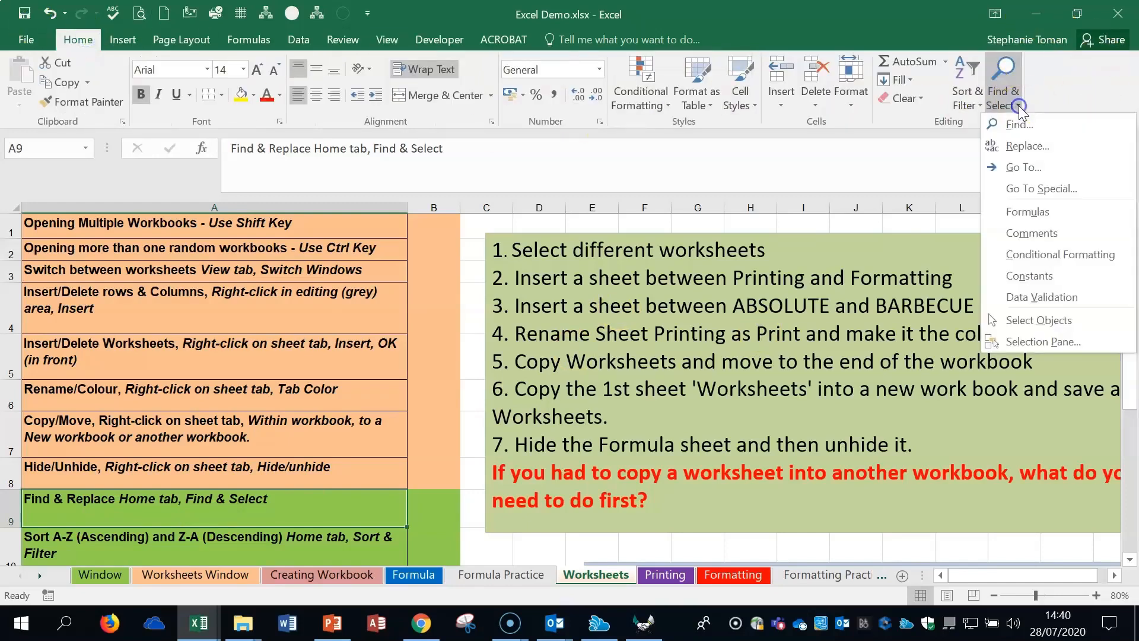
{"action": "left_click", "coordinate": [1054, 149]}
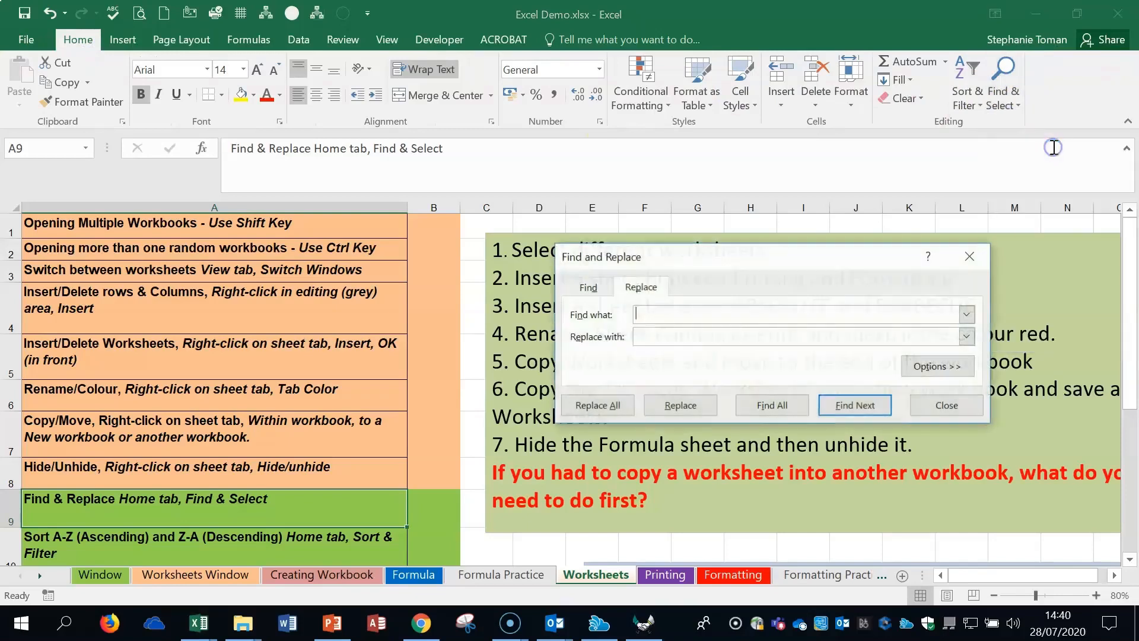
{"action": "left_click_drag", "start_coordinate": [781, 257], "coordinate": [859, 226]}
{"action": "left_click", "coordinate": [721, 281]}
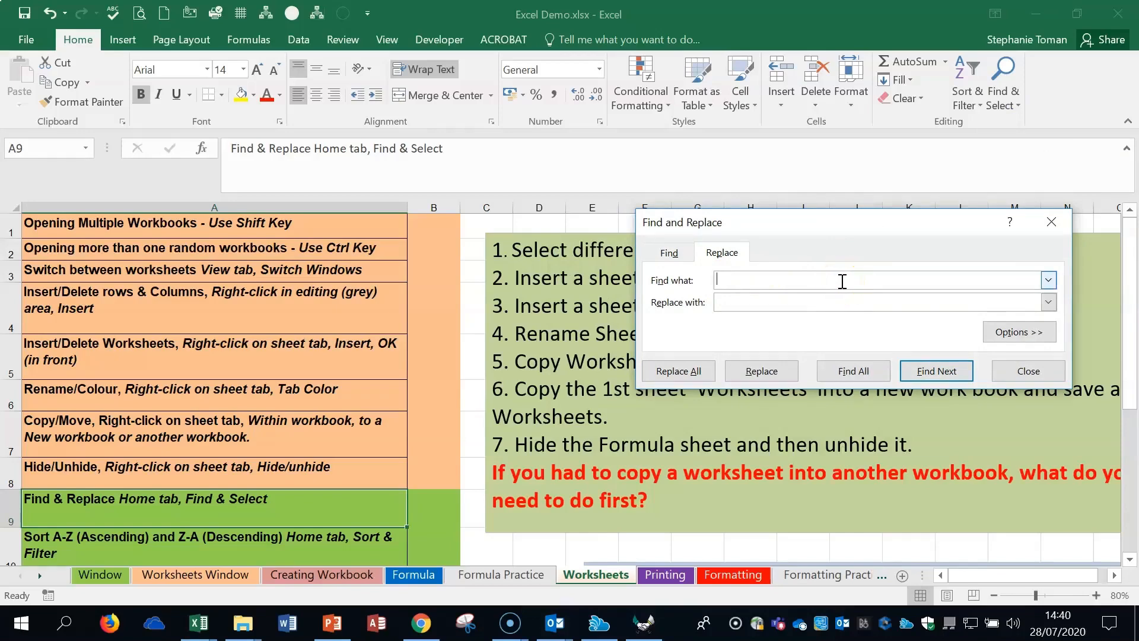
{"action": "left_click", "coordinate": [725, 280]}
{"action": "left_click", "coordinate": [744, 305]}
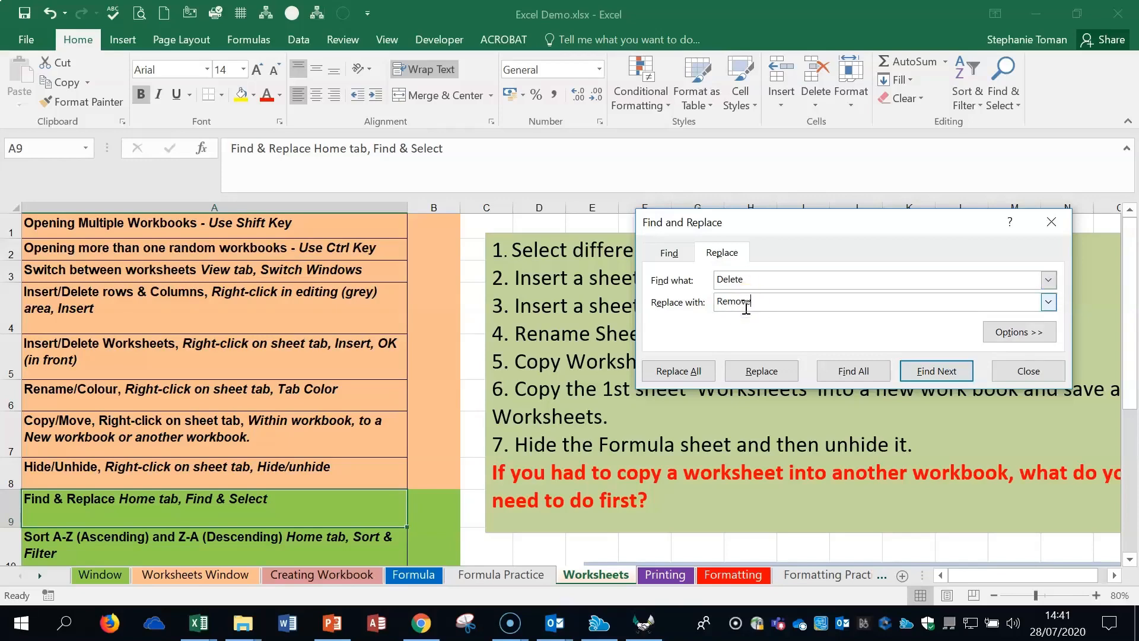
Find all cells containing Delete and step through the matches one by one
{"action": "left_click", "coordinate": [853, 370]}
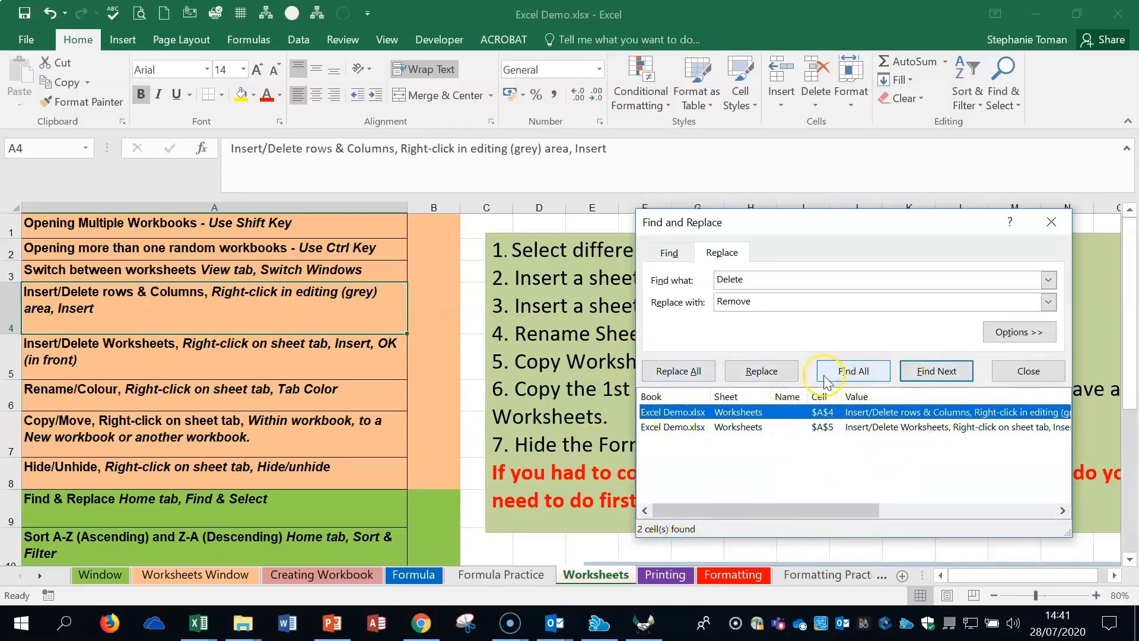
{"action": "left_click", "coordinate": [861, 374]}
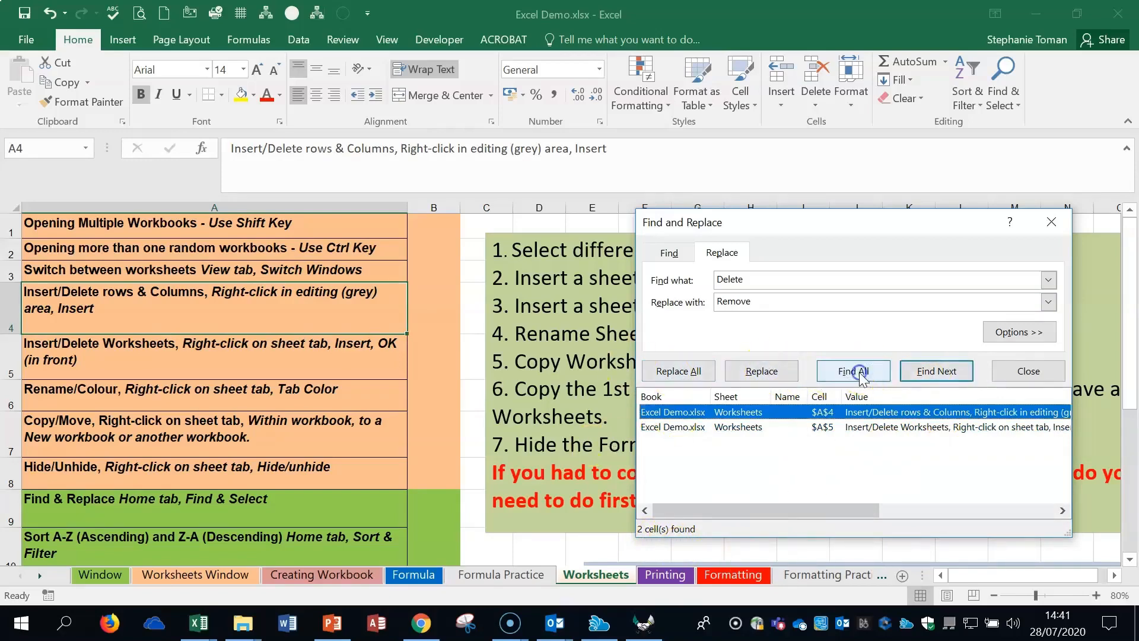
{"action": "left_click", "coordinate": [923, 373]}
{"action": "left_click", "coordinate": [924, 374]}
{"action": "left_click", "coordinate": [924, 374]}
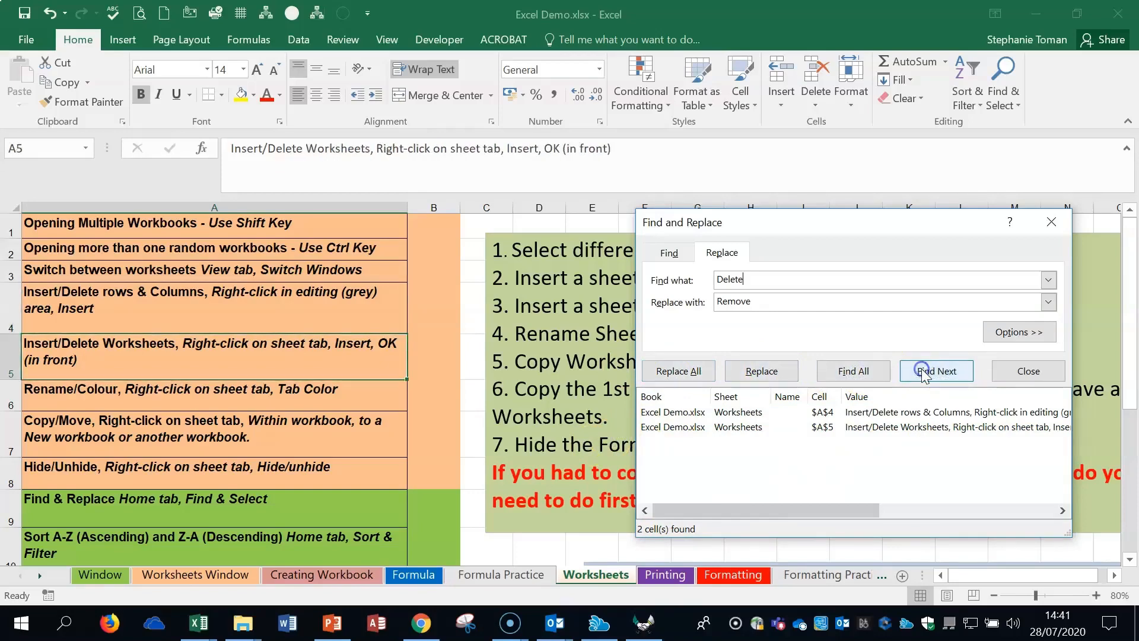
Close Find and Replace without replacing anything and select the Find & Replace topic in column A
{"action": "left_click", "coordinate": [1051, 222]}
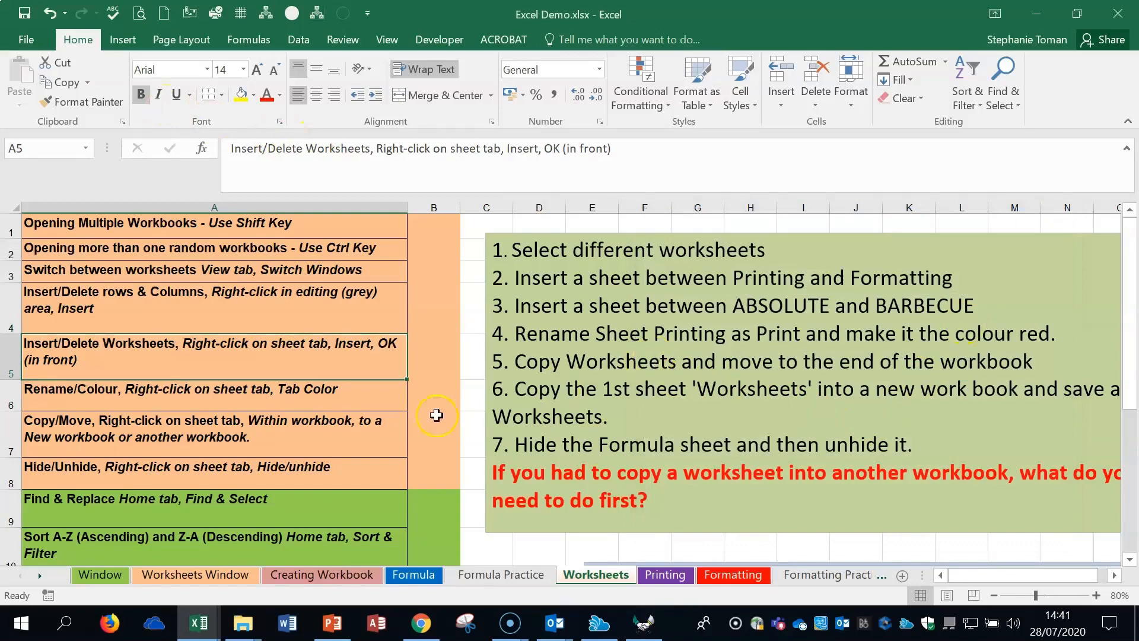
{"action": "left_click", "coordinate": [282, 513]}
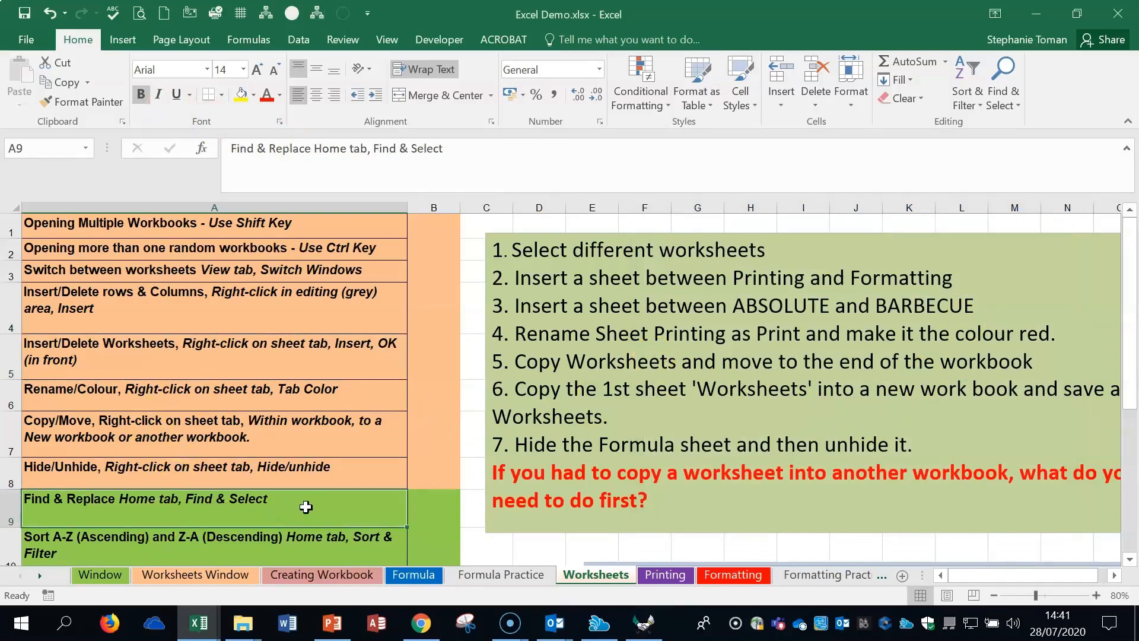
Sort the list of worksheet topics in column A in ascending order, A to Z
{"action": "scroll", "coordinate": [307, 507], "scroll_direction": "down", "scroll_amount": 1}
{"action": "left_click", "coordinate": [255, 493]}
{"action": "left_click", "coordinate": [154, 229]}
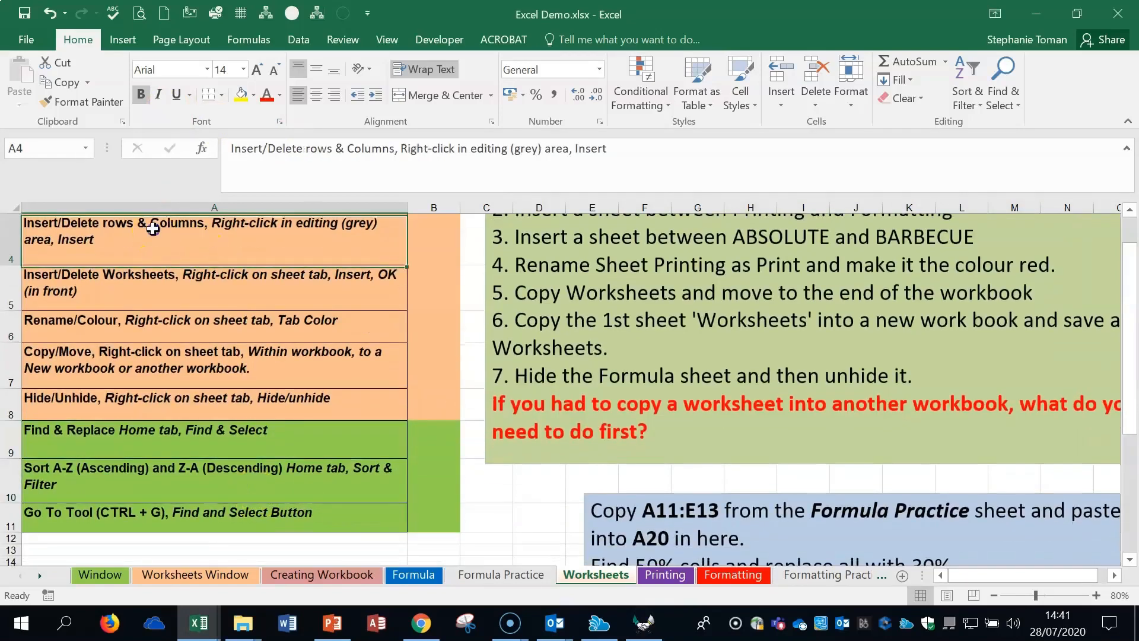
{"action": "left_click", "coordinate": [153, 228]}
{"action": "left_click_drag", "start_coordinate": [157, 307], "coordinate": [162, 249]}
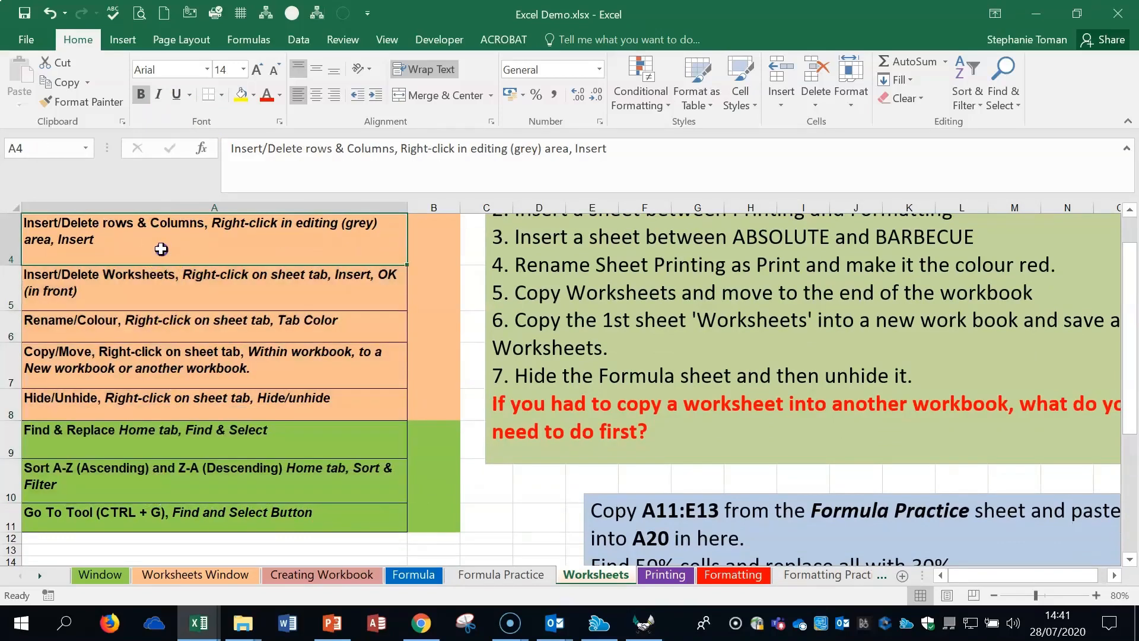
{"action": "left_click", "coordinate": [966, 98]}
{"action": "left_click", "coordinate": [1011, 129]}
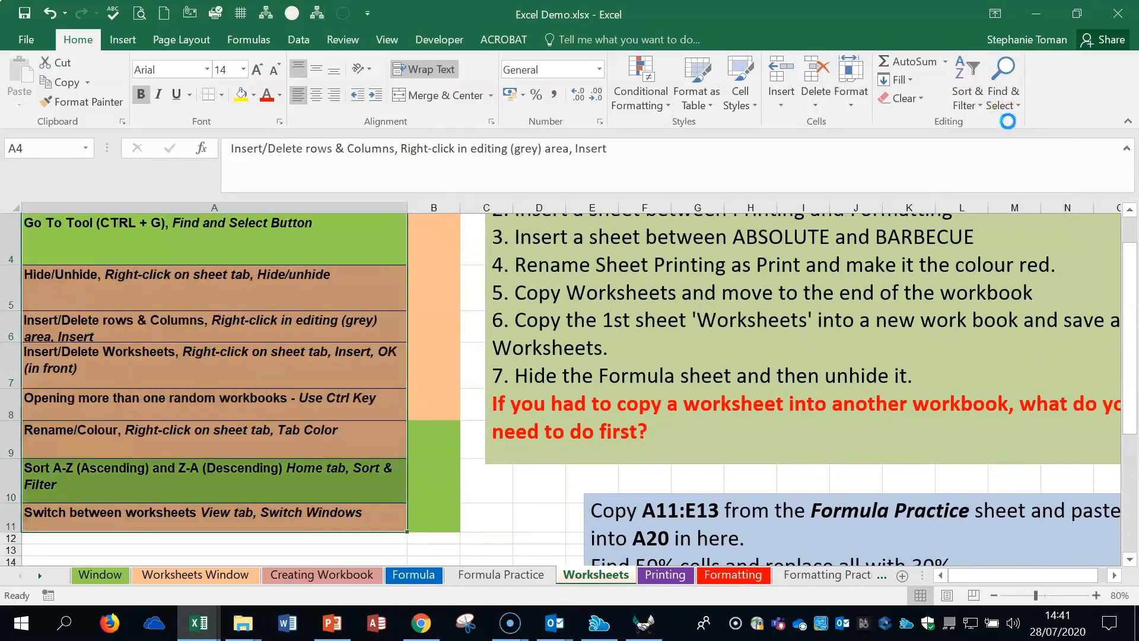
Sort the list of worksheet topics in column A in descending order, Z to A
{"action": "left_click", "coordinate": [967, 100]}
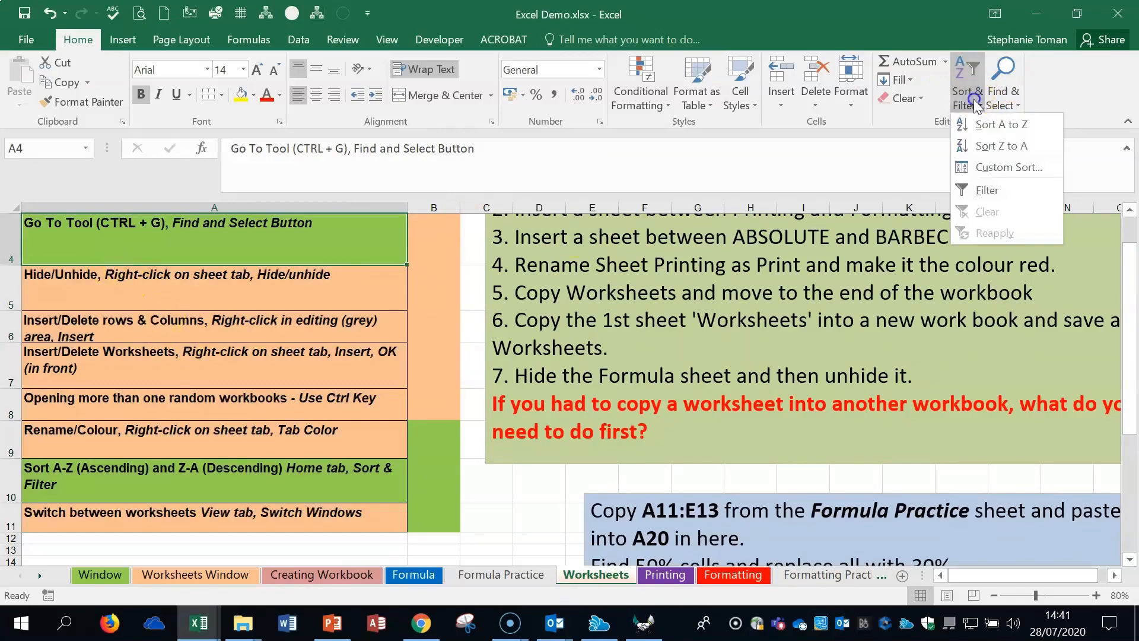
{"action": "left_click", "coordinate": [1002, 148]}
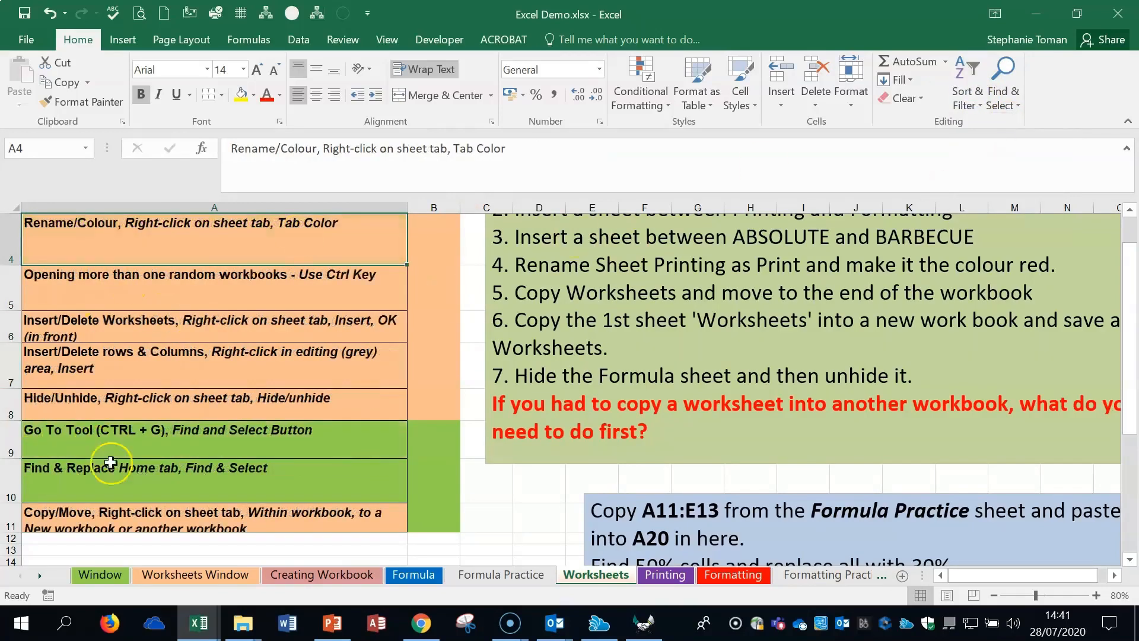
{"action": "left_click", "coordinate": [246, 491]}
{"action": "left_click", "coordinate": [279, 362]}
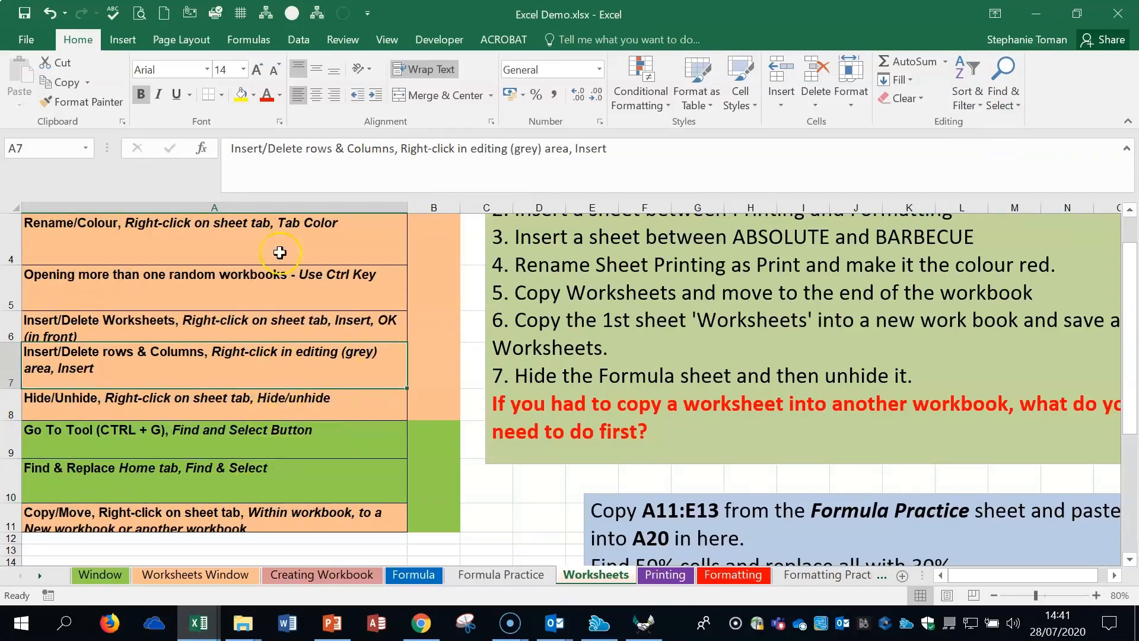
Undo both sorts to restore the original topic order, keeping columns A and B at their widened size
{"action": "left_click", "coordinate": [51, 15]}
{"action": "left_click", "coordinate": [51, 14]}
{"action": "left_click", "coordinate": [51, 15]}
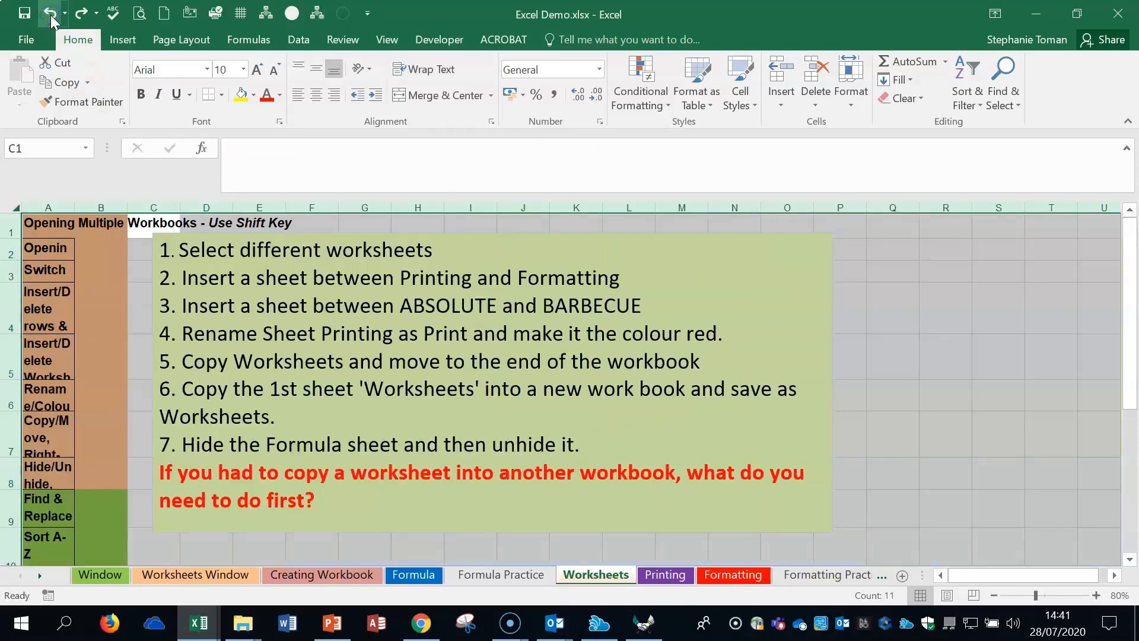
{"action": "left_click", "coordinate": [80, 14]}
Open the Go To tool from the Go To topic cell A11, then close it without going to any reference
{"action": "left_click", "coordinate": [300, 511]}
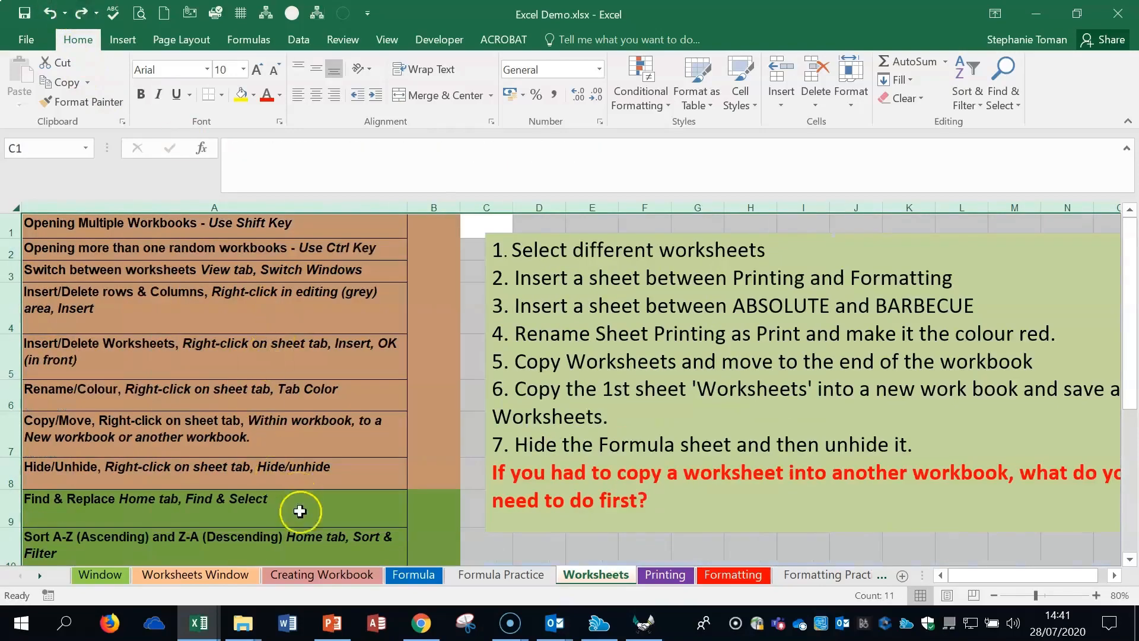
{"action": "scroll", "coordinate": [303, 516], "scroll_direction": "down", "scroll_amount": 2}
{"action": "left_click", "coordinate": [243, 395]}
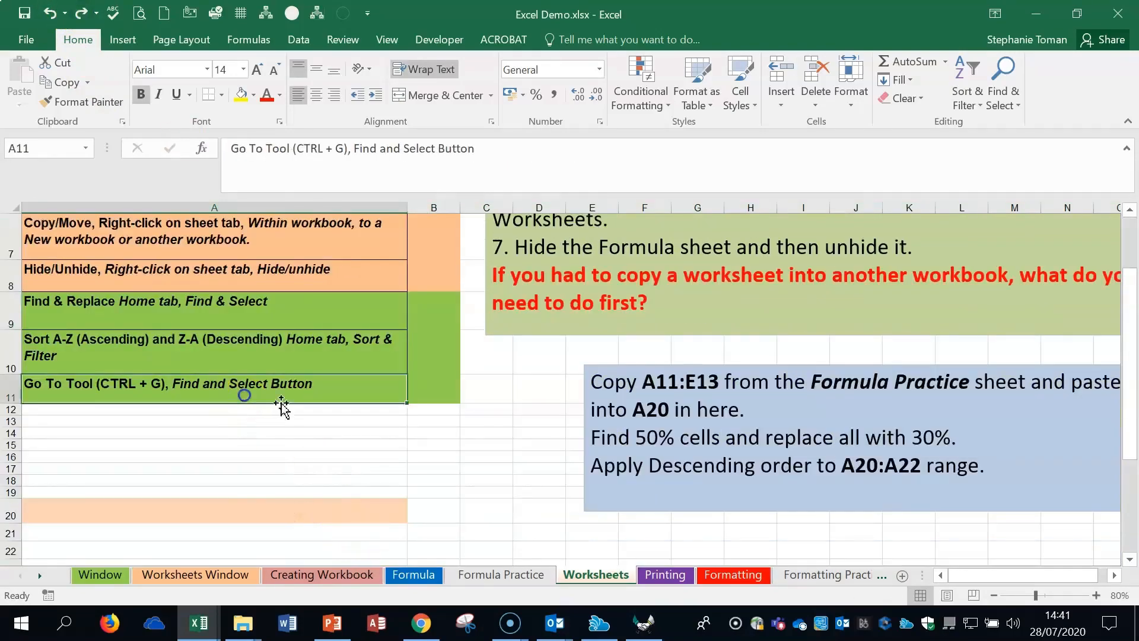
{"action": "key", "text": "ctrl+g"}
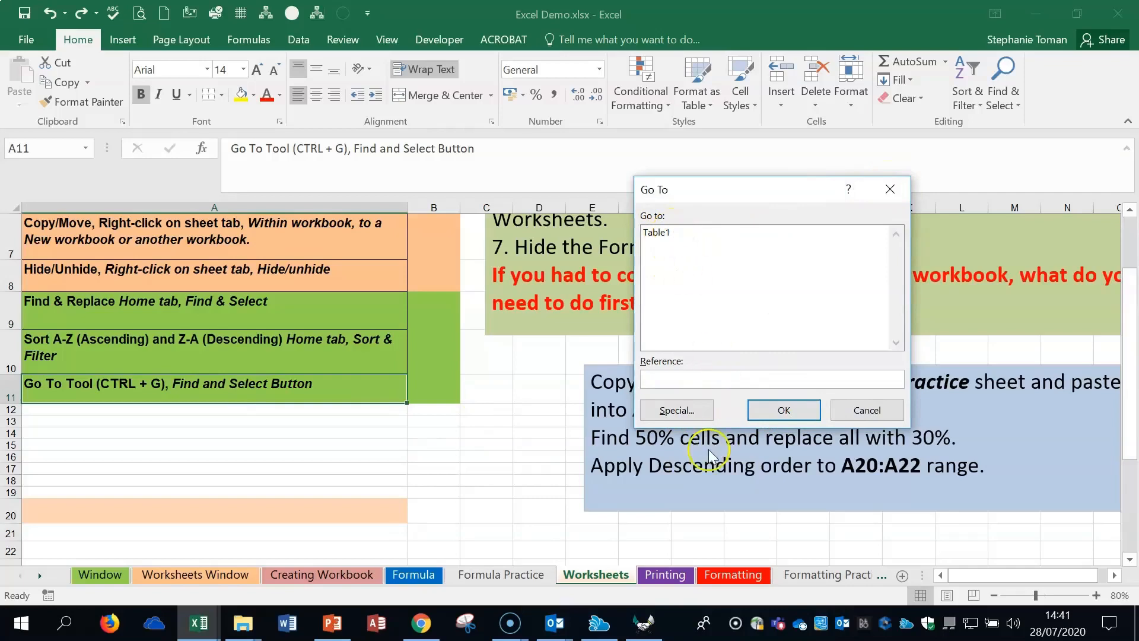
{"action": "left_click", "coordinate": [869, 412]}
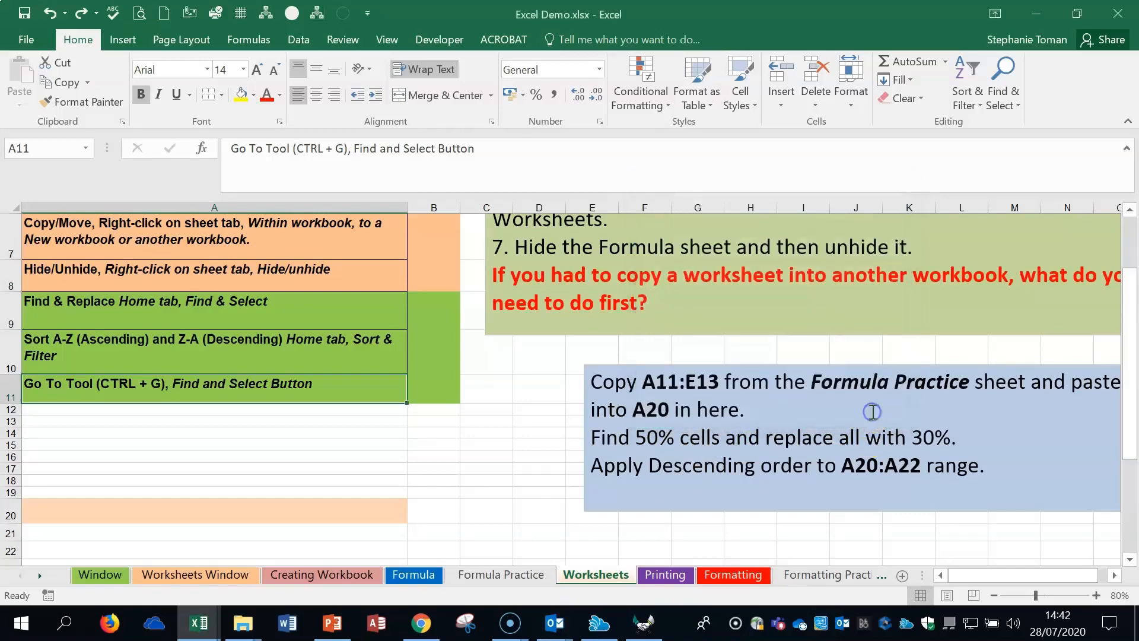
{"action": "left_click", "coordinate": [448, 478]}
{"action": "left_click", "coordinate": [506, 480]}
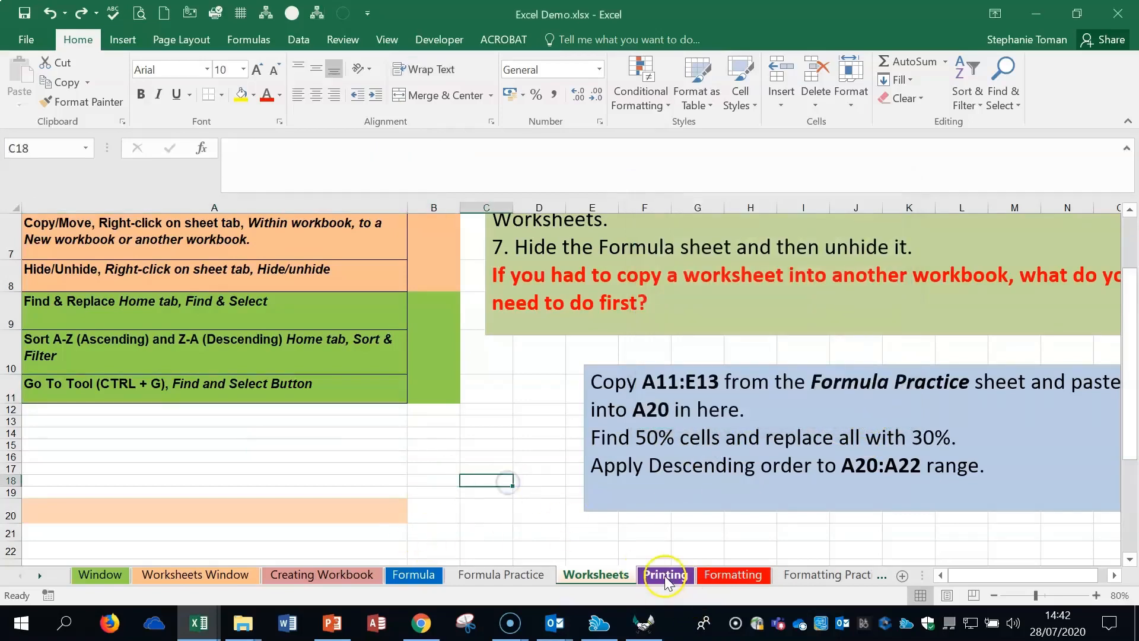